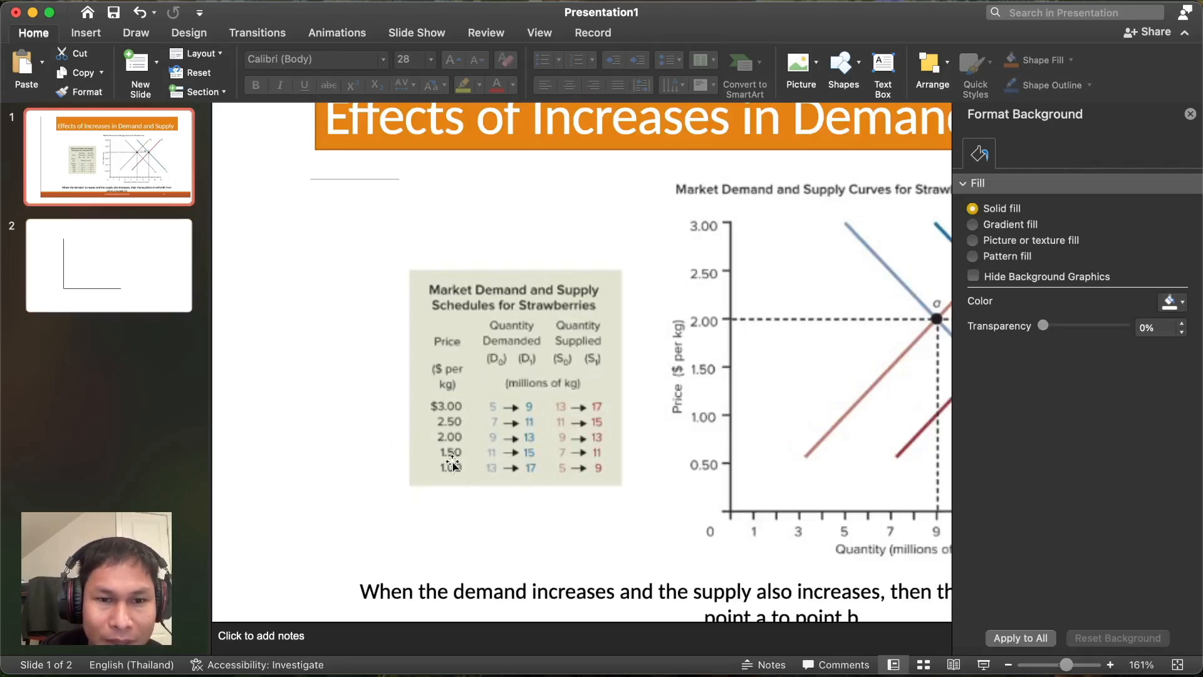
# - Go to slide 2 with the bare axes and select the axis line
pyautogui.hscroll(5, 729, 524)
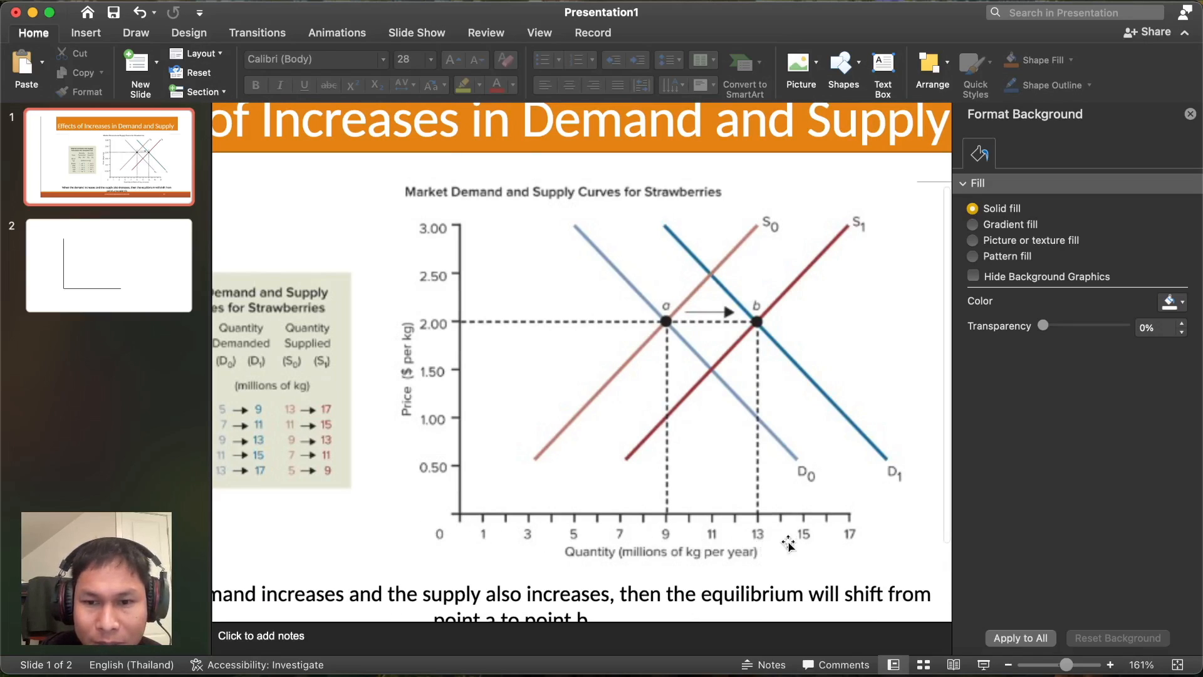
pyautogui.click(162, 251)
pyautogui.hscroll(-7, 449, 365)
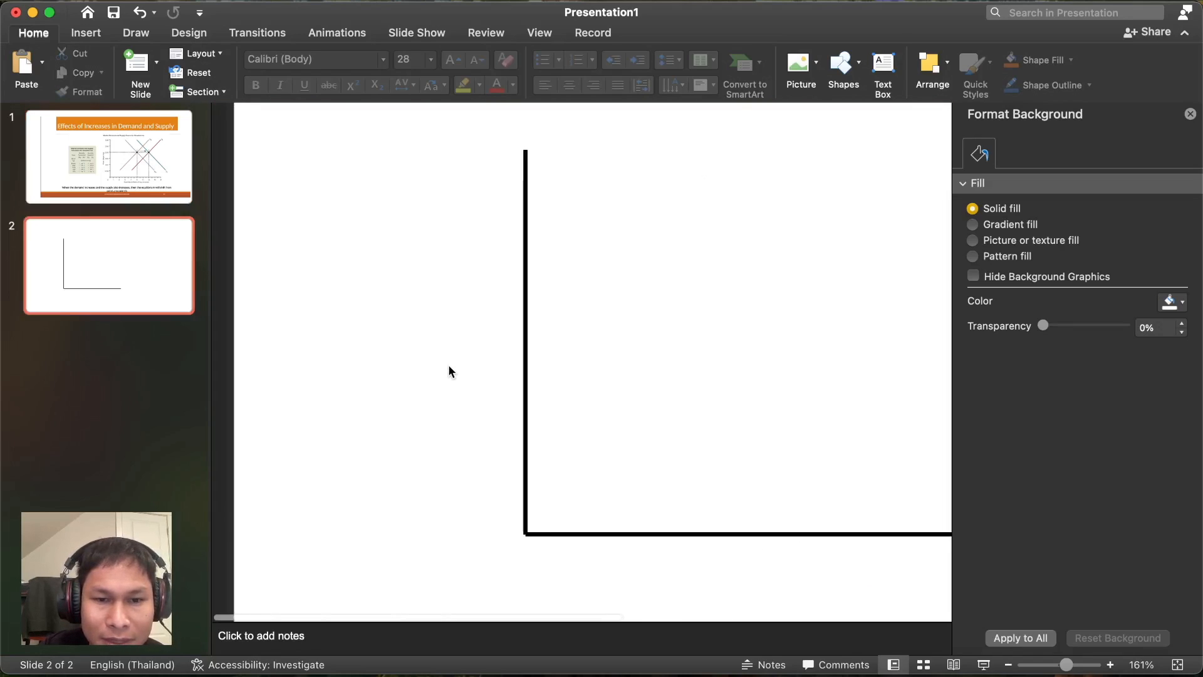
pyautogui.hscroll(1, 449, 365)
pyautogui.scroll(-3, 449, 365)
pyautogui.scroll(-2, 448, 365)
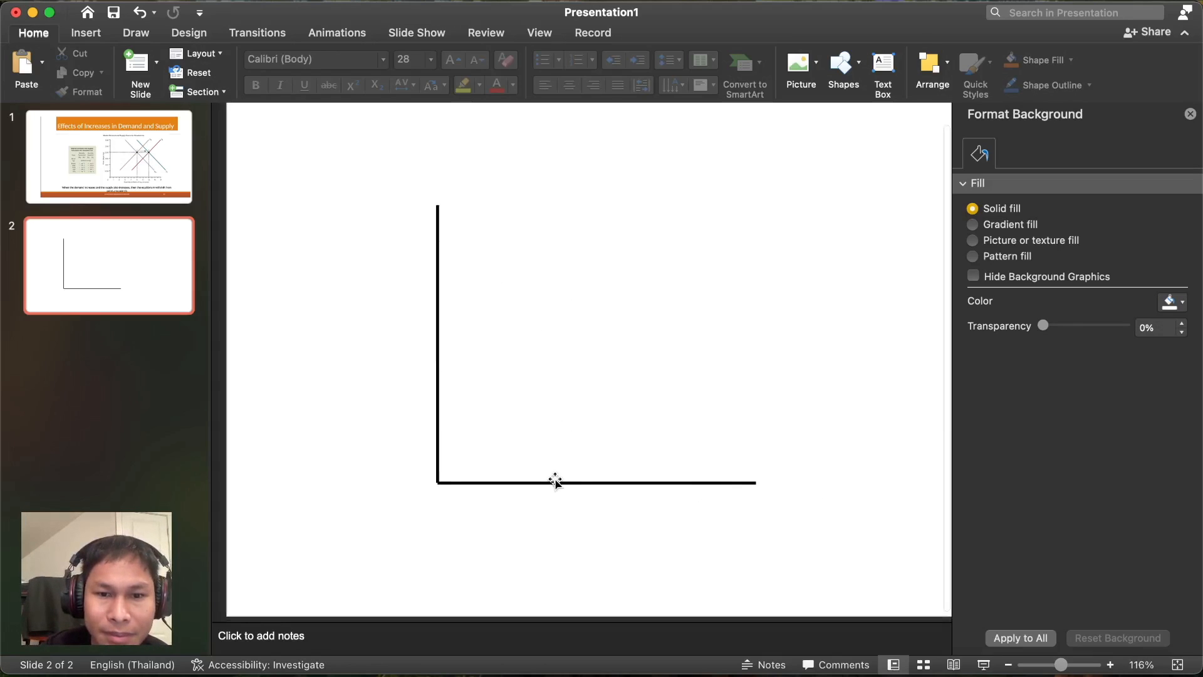
pyautogui.click(555, 480)
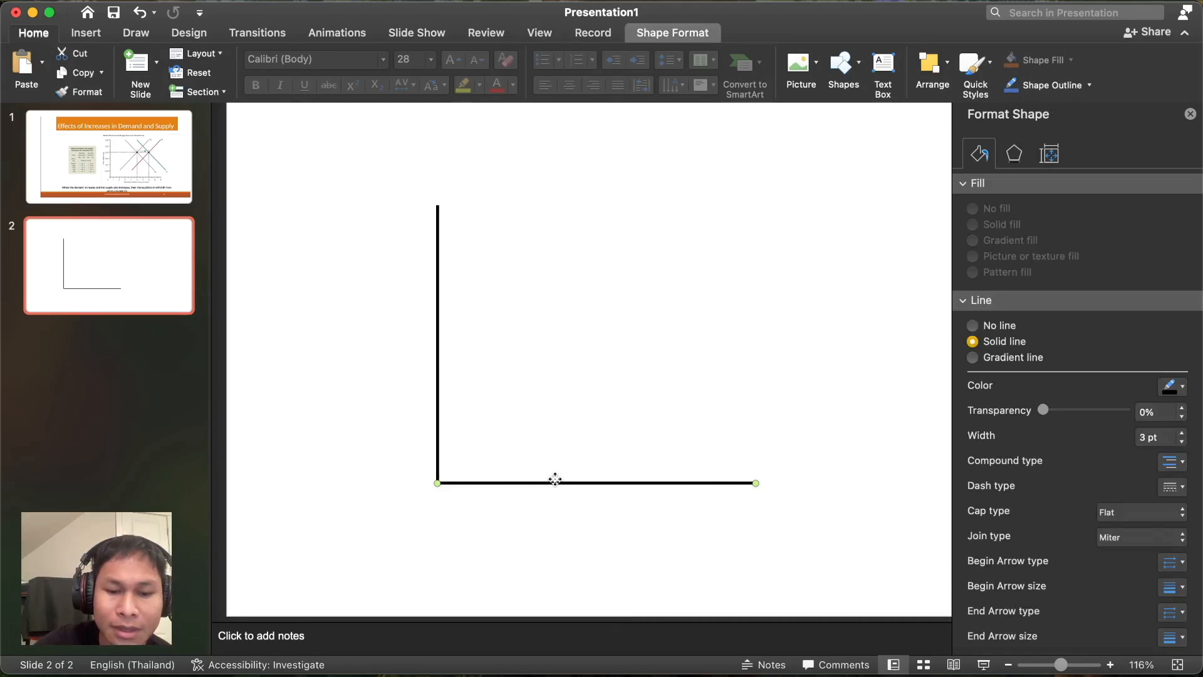
# - Paste a copy of the axis line and tilt it into a rising supply diagonal
pyautogui.press('super+v')
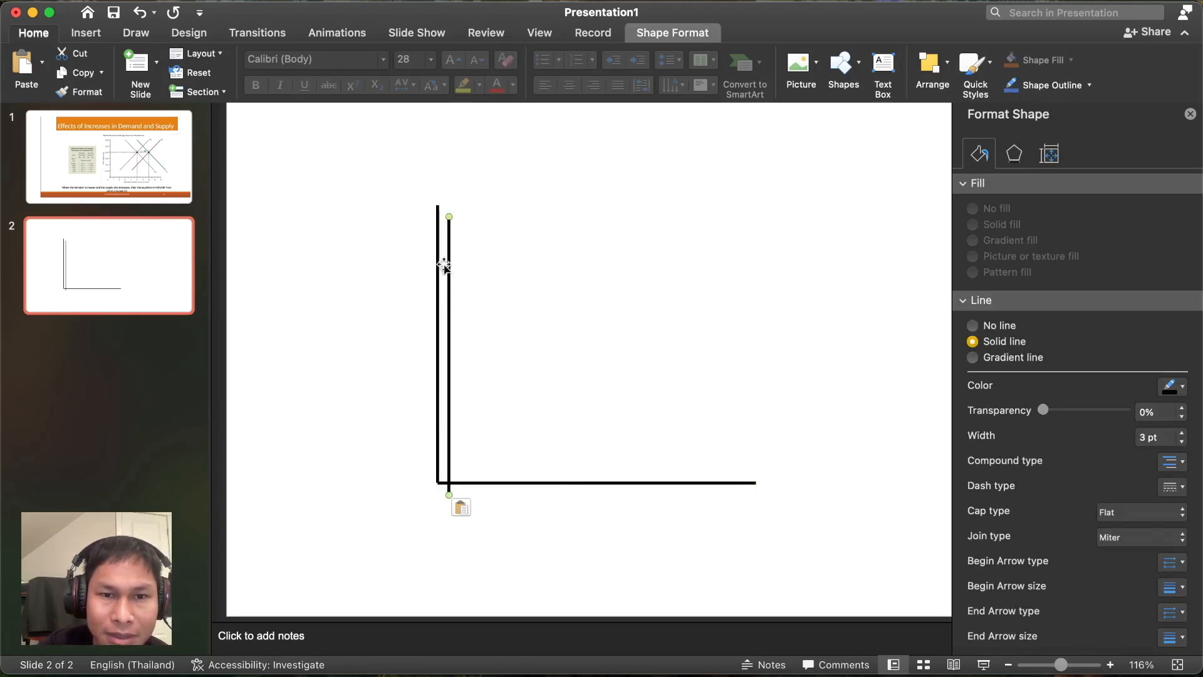
pyautogui.moveTo(444, 265); pyautogui.dragTo(495, 244)
pyautogui.moveTo(496, 199); pyautogui.dragTo(673, 274)
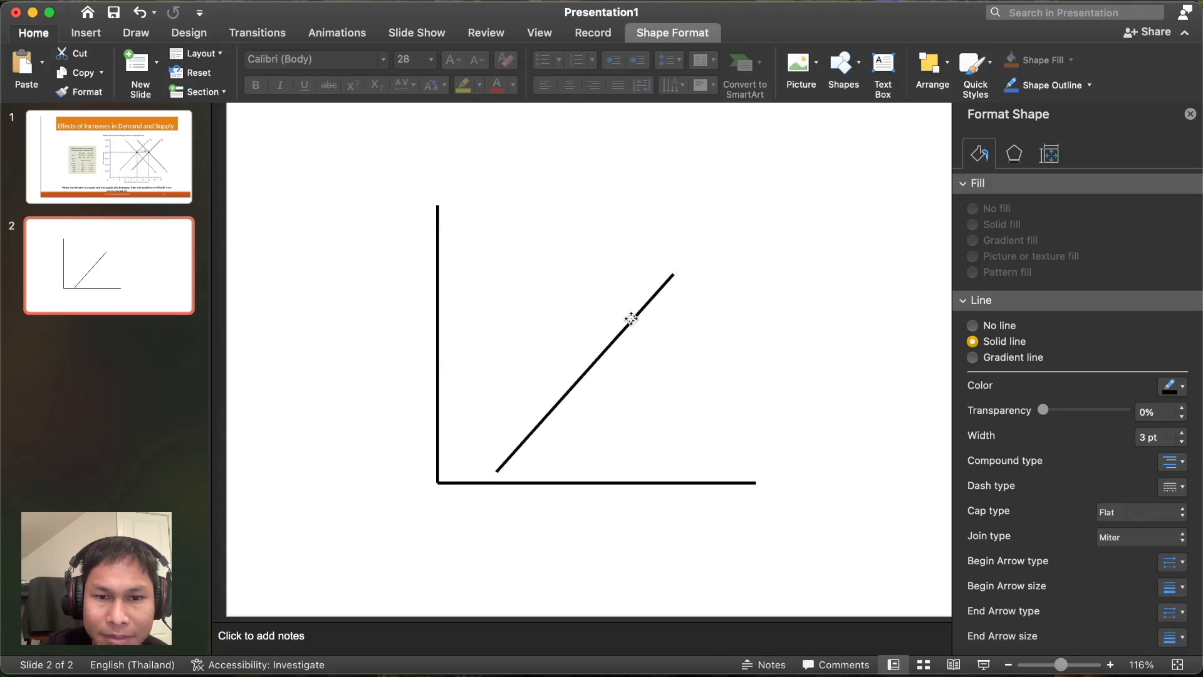
pyautogui.moveTo(631, 318); pyautogui.dragTo(629, 290)
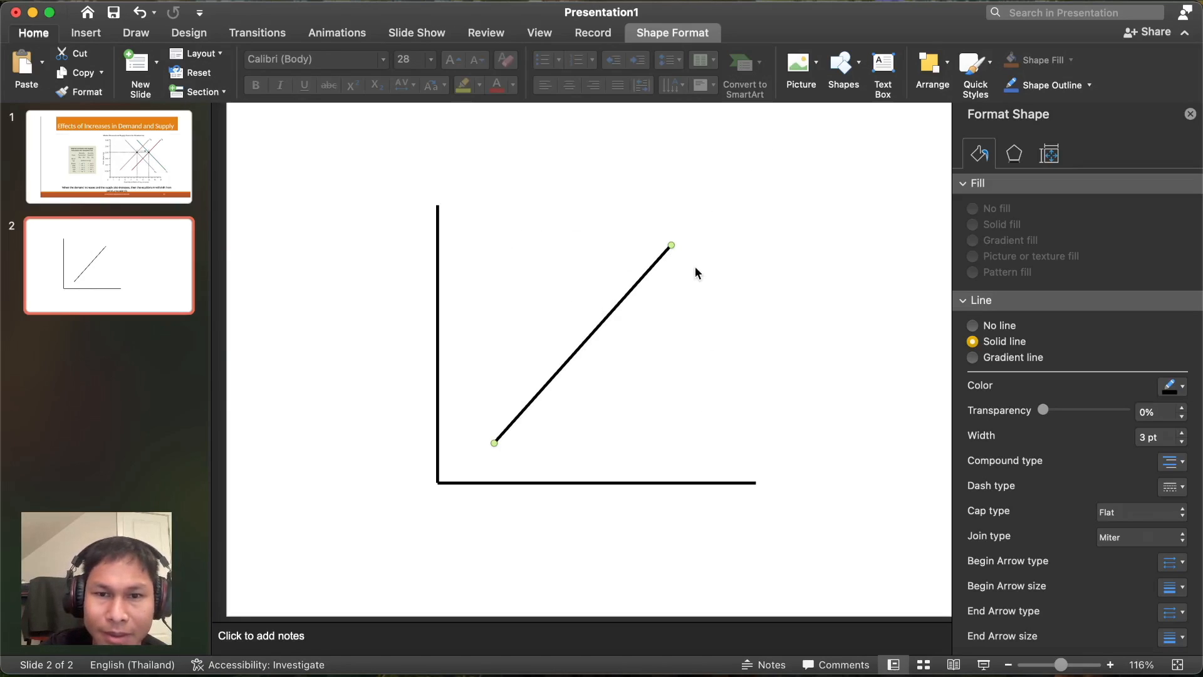
pyautogui.moveTo(675, 243); pyautogui.dragTo(690, 245)
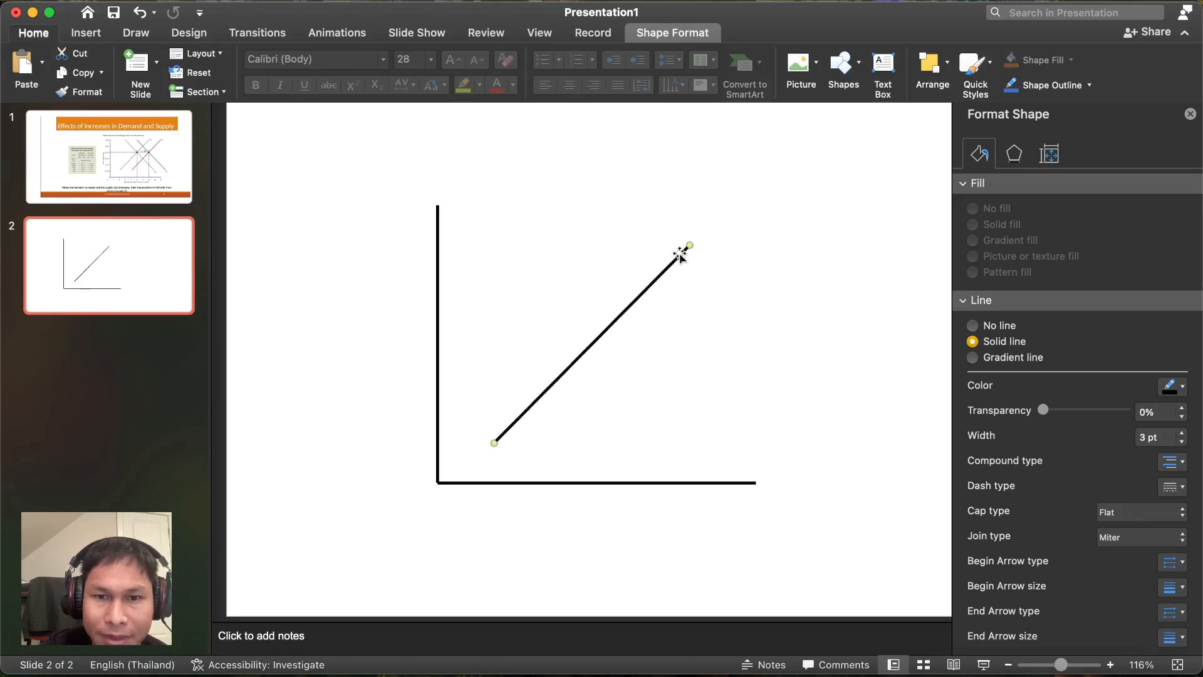
# - Paste another axis line copy and slant it into a falling demand diagonal, forming an X
pyautogui.press('super+v')
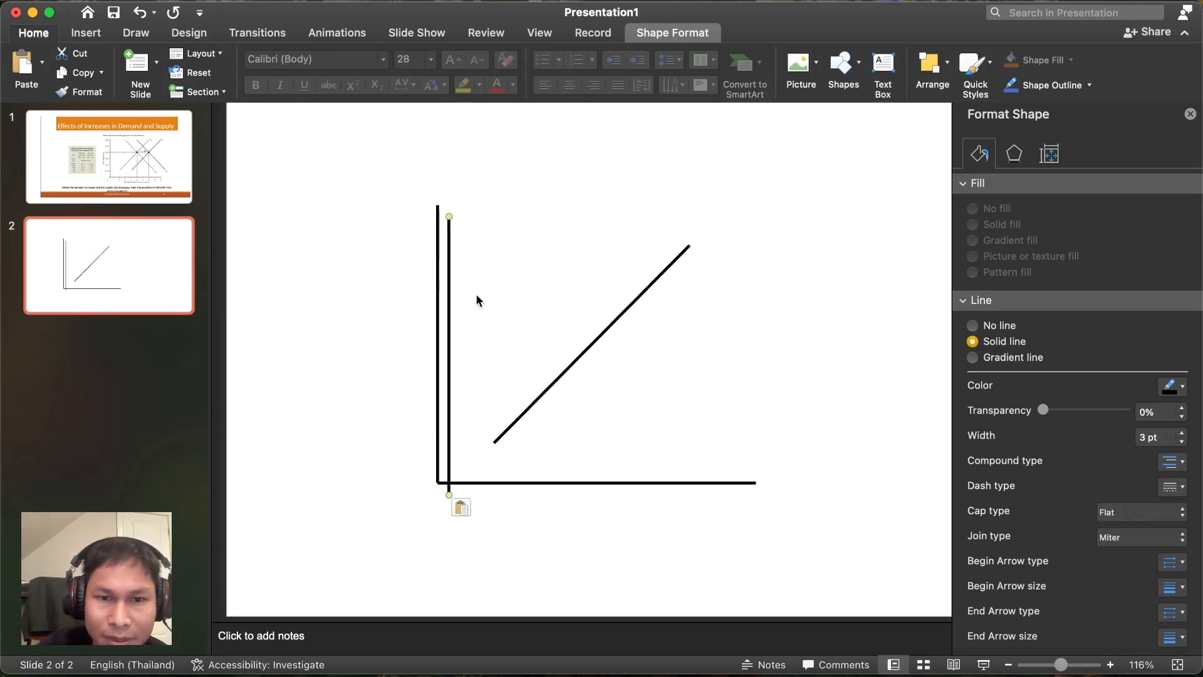
pyautogui.moveTo(451, 304); pyautogui.dragTo(612, 286)
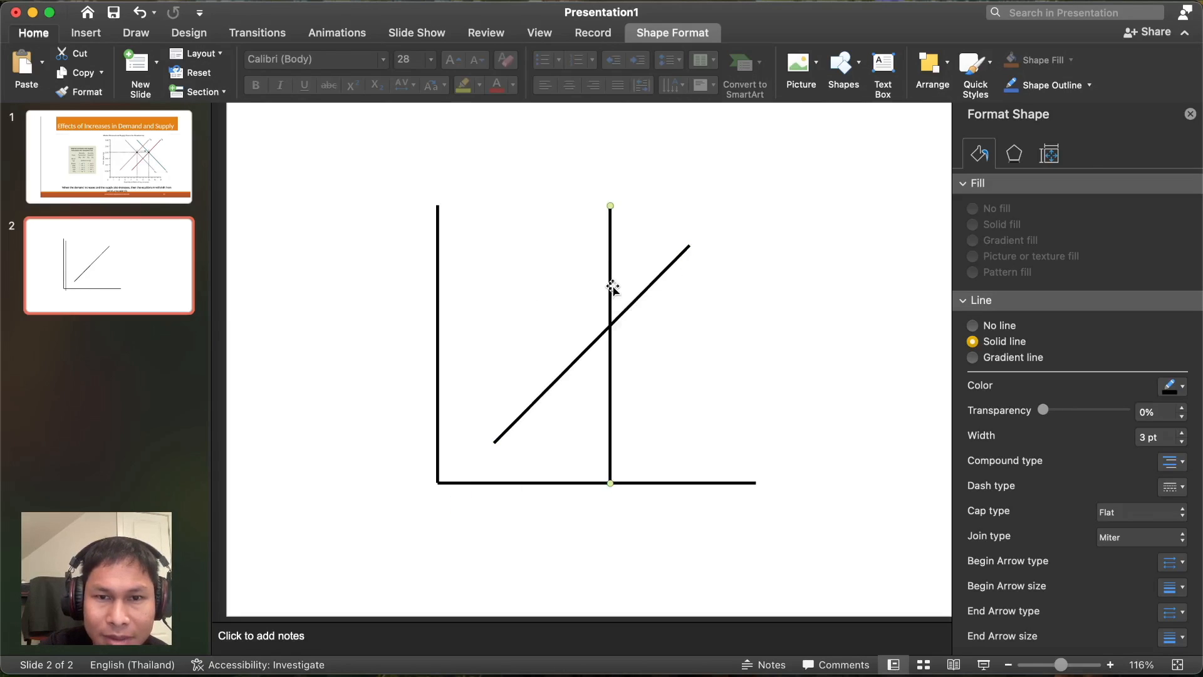
pyautogui.moveTo(612, 201); pyautogui.dragTo(525, 245)
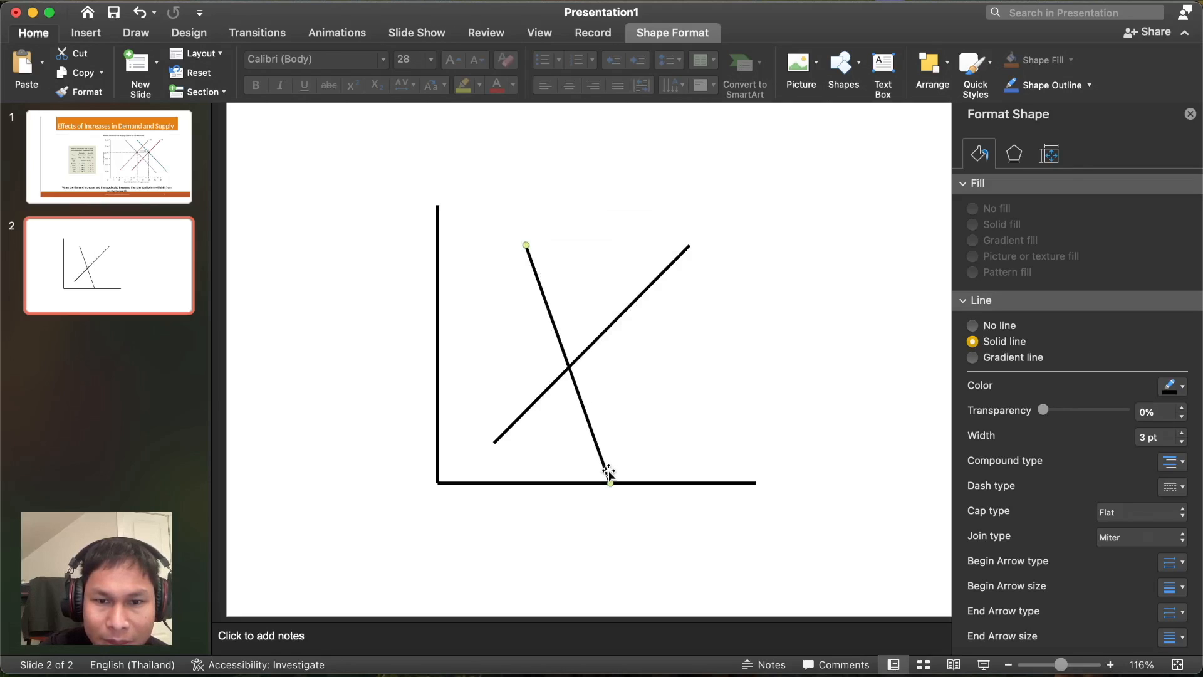
pyautogui.moveTo(610, 483); pyautogui.dragTo(714, 443)
# - Fine-tune the endpoints of the rising and falling lines so the X sits between the axes
pyautogui.click(676, 262)
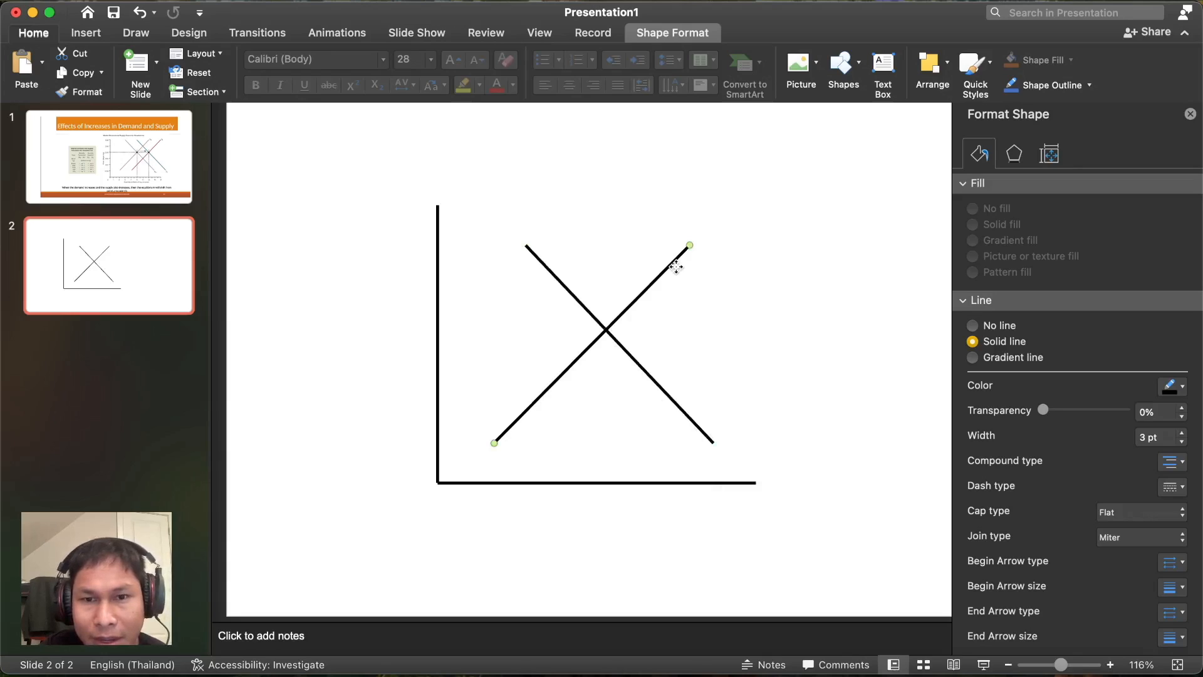
pyautogui.click(527, 246)
pyautogui.moveTo(526, 240); pyautogui.dragTo(530, 242)
pyautogui.click(676, 259)
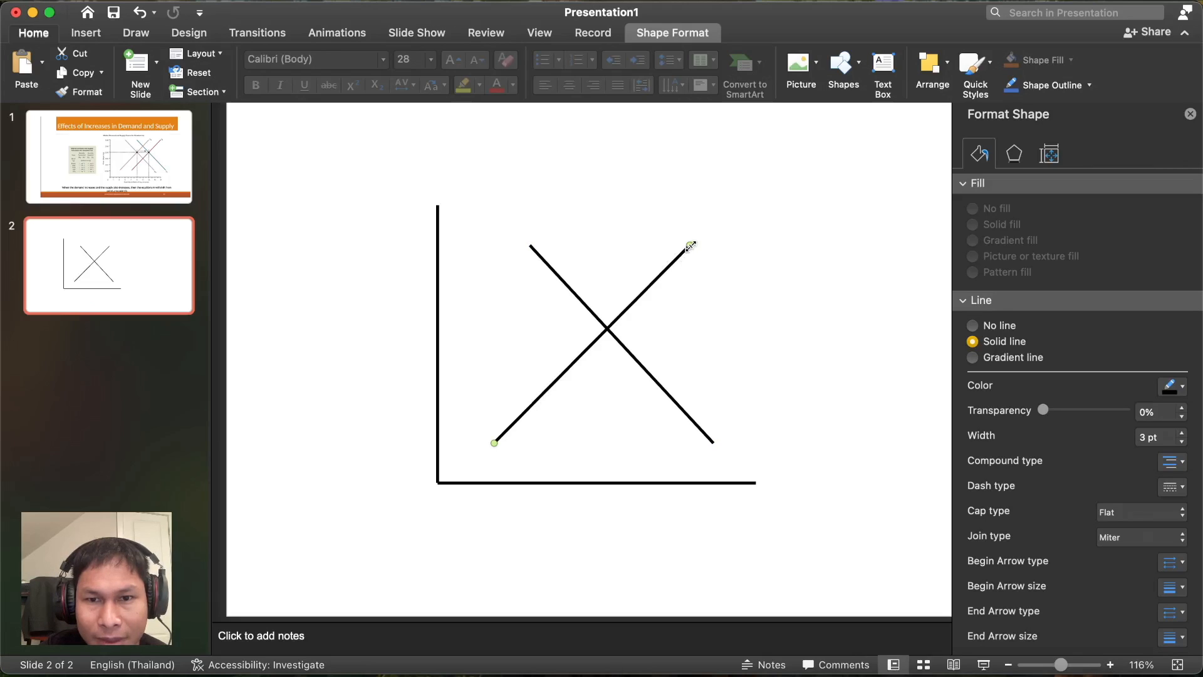
pyautogui.moveTo(690, 245); pyautogui.dragTo(703, 254)
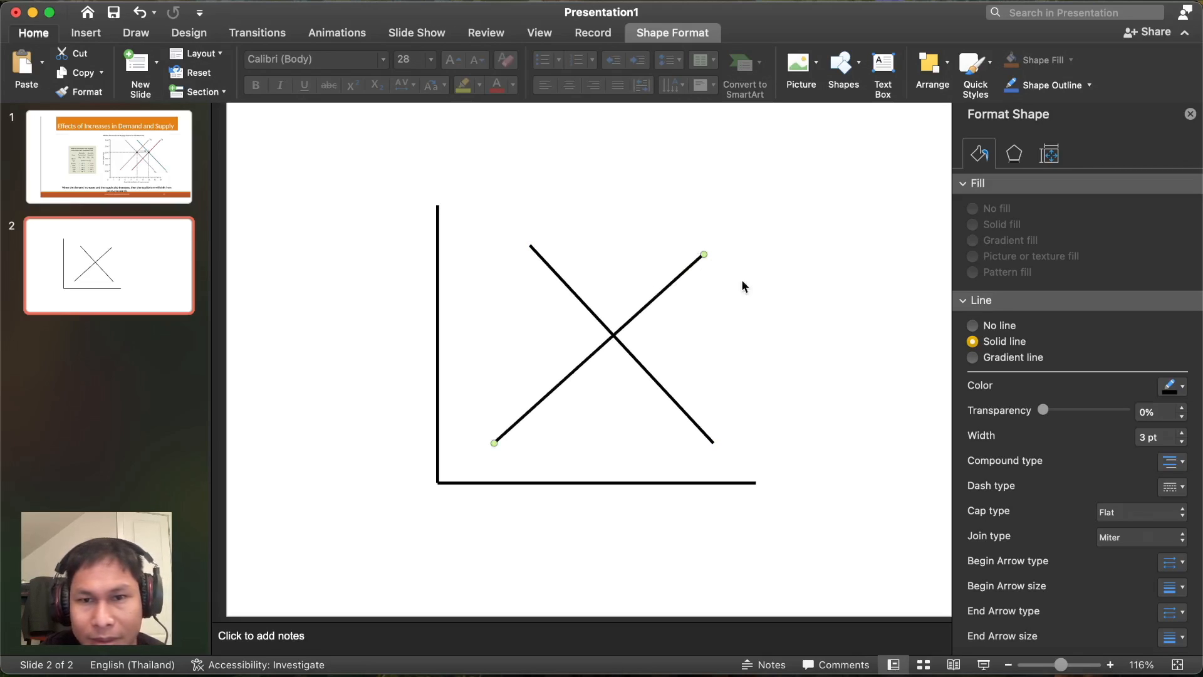
pyautogui.click(776, 324)
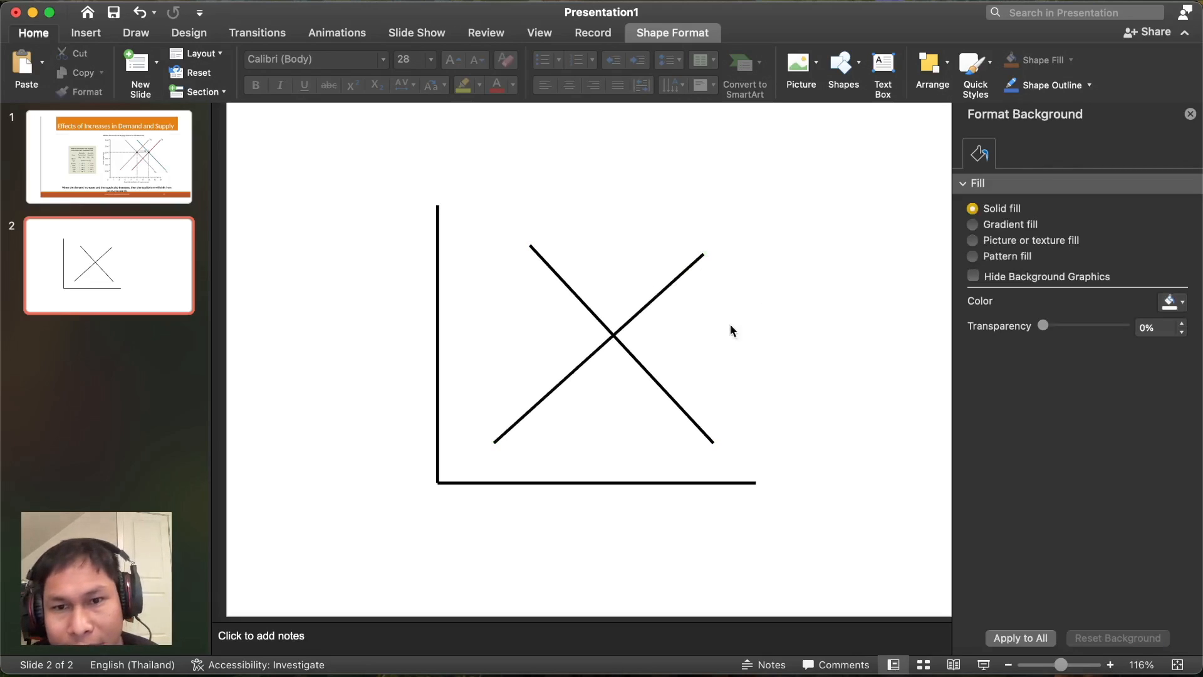
pyautogui.click(516, 418)
pyautogui.moveTo(494, 443)
pyautogui.mouseDown()
pyautogui.moveTo(501, 432)
pyautogui.moveTo(505, 442)
pyautogui.mouseUp()
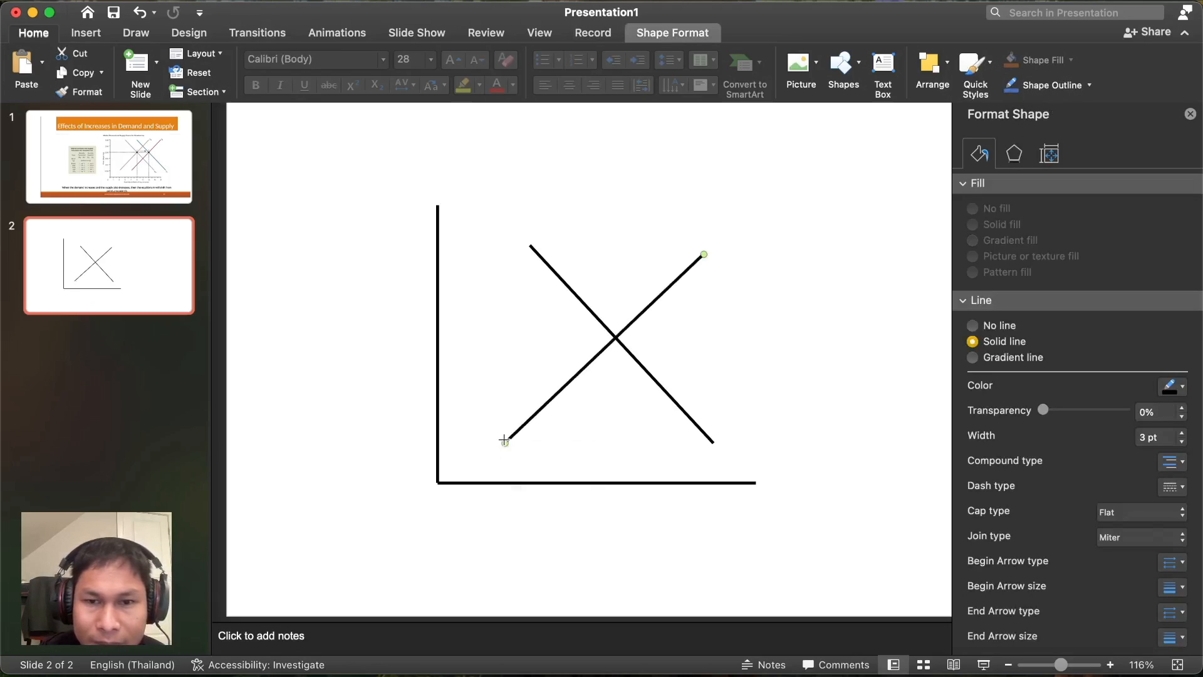
pyautogui.click(839, 394)
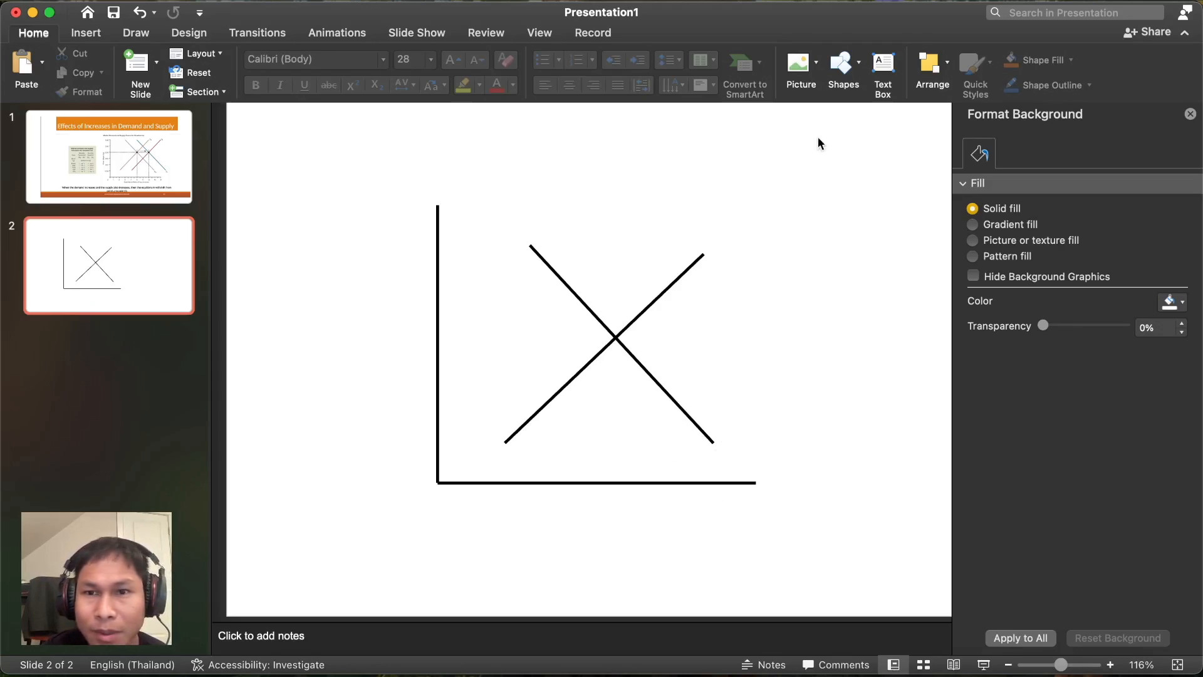
pyautogui.click(885, 66)
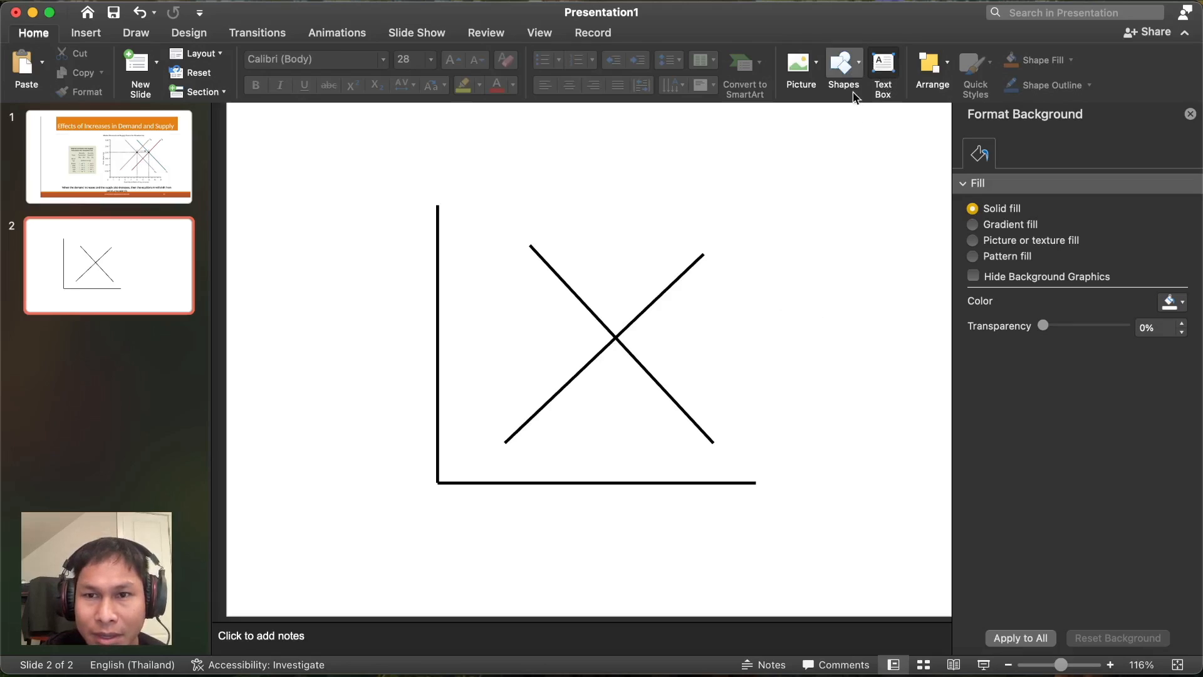
# - Add a bold 'Quantity' text box below the horizontal axis, wide enough for one line
pyautogui.moveTo(697, 503); pyautogui.dragTo(765, 524)
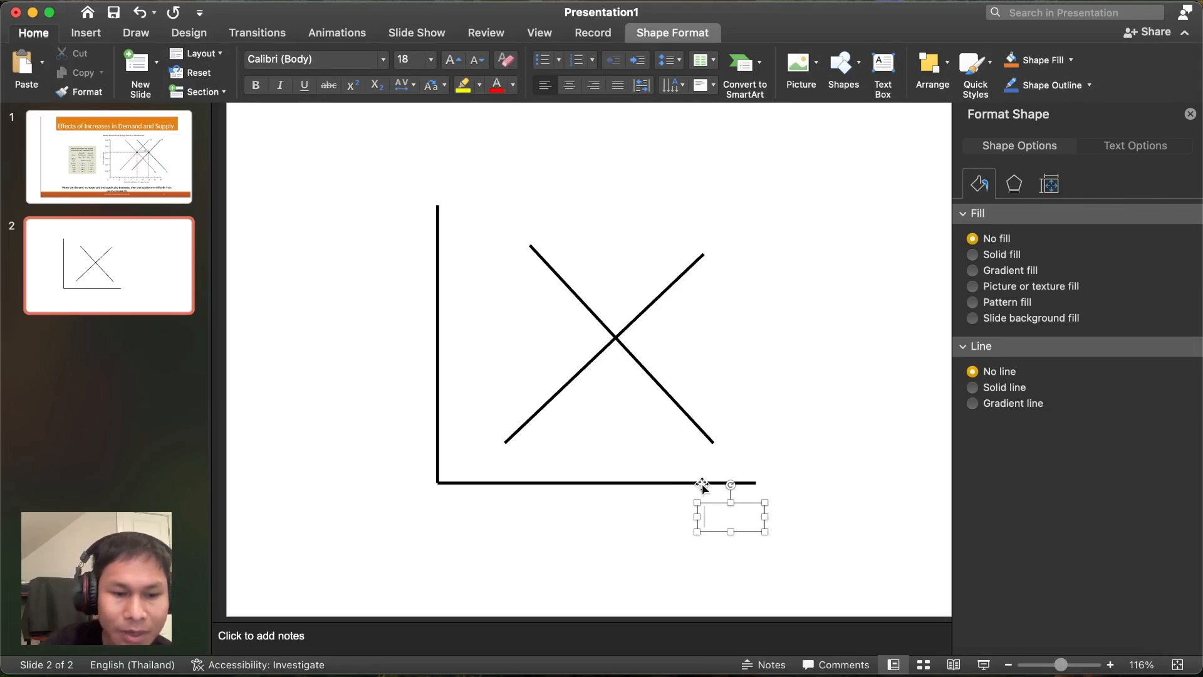
pyautogui.write('Q')
pyautogui.press('BackSpace')
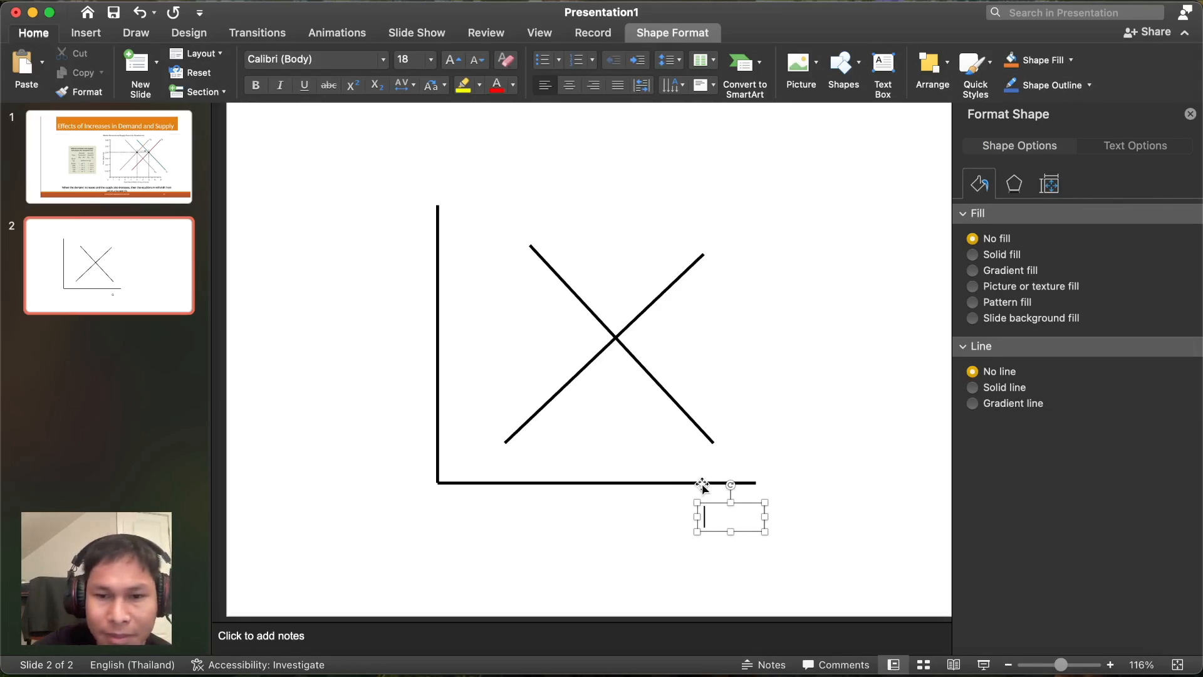
pyautogui.click(256, 86)
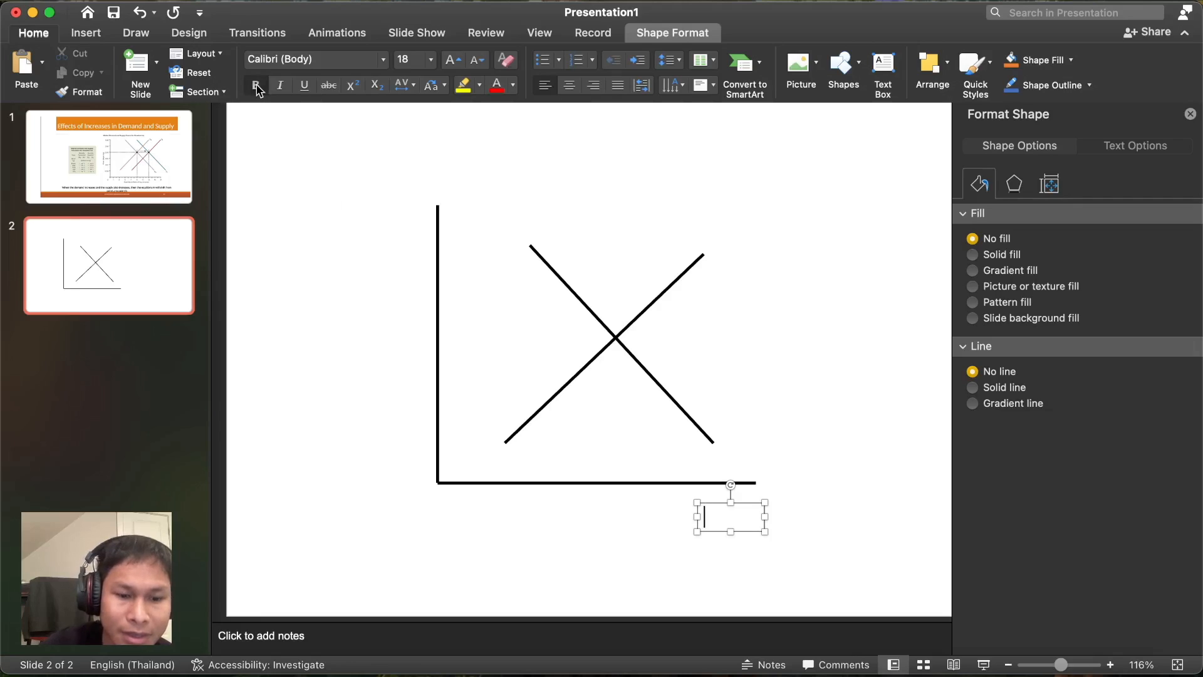
pyautogui.write('Q')
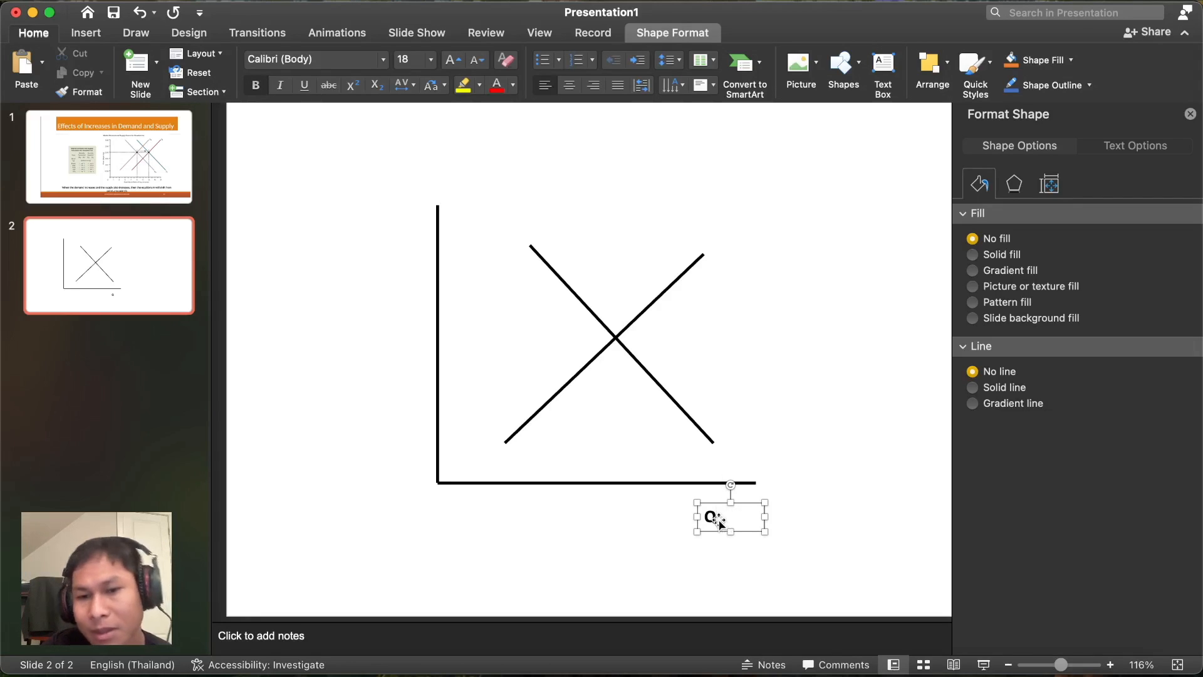
pyautogui.write('ua')
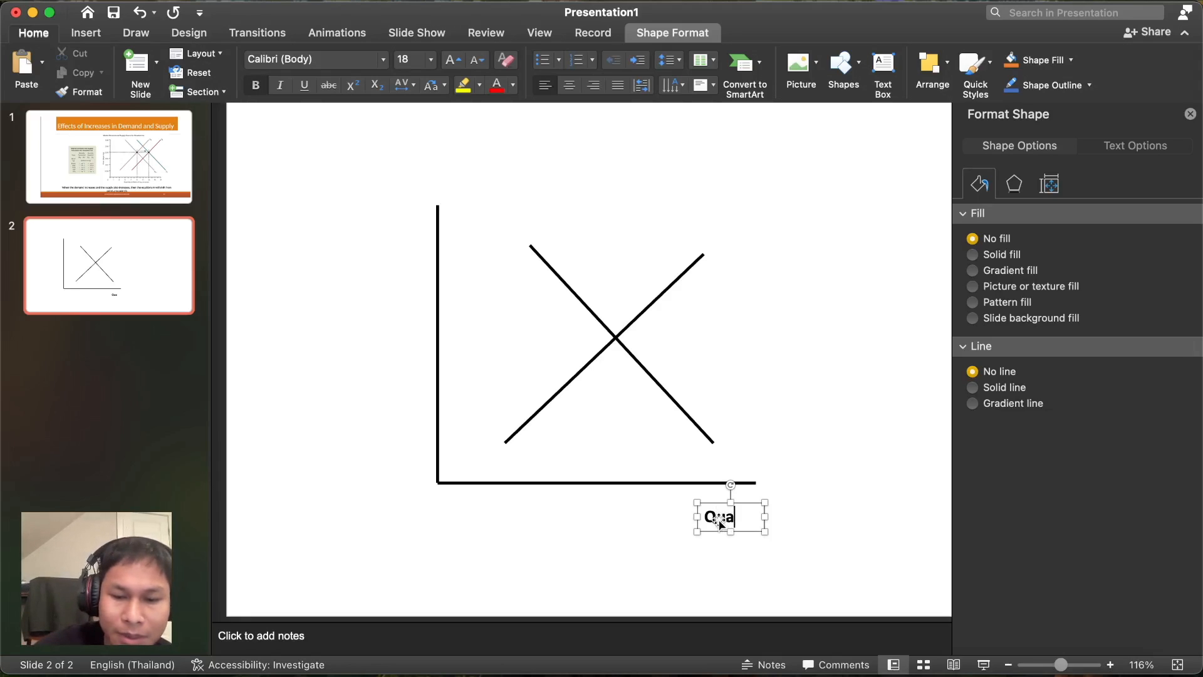
pyautogui.write('nti')
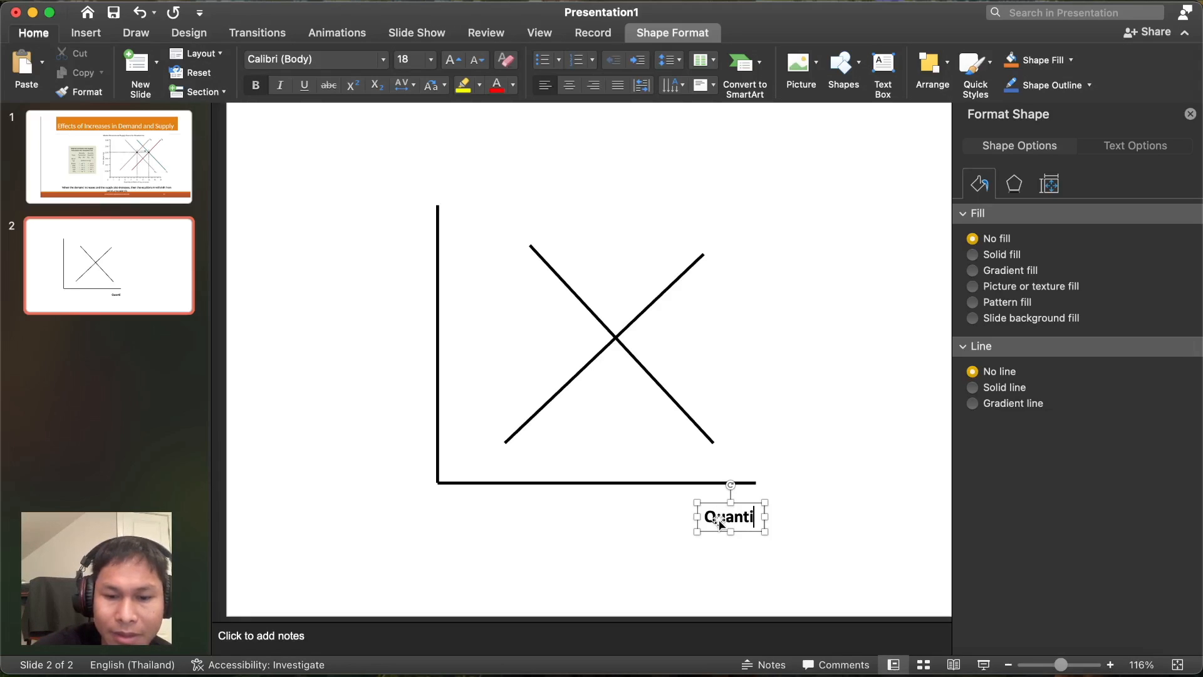
pyautogui.write('ty')
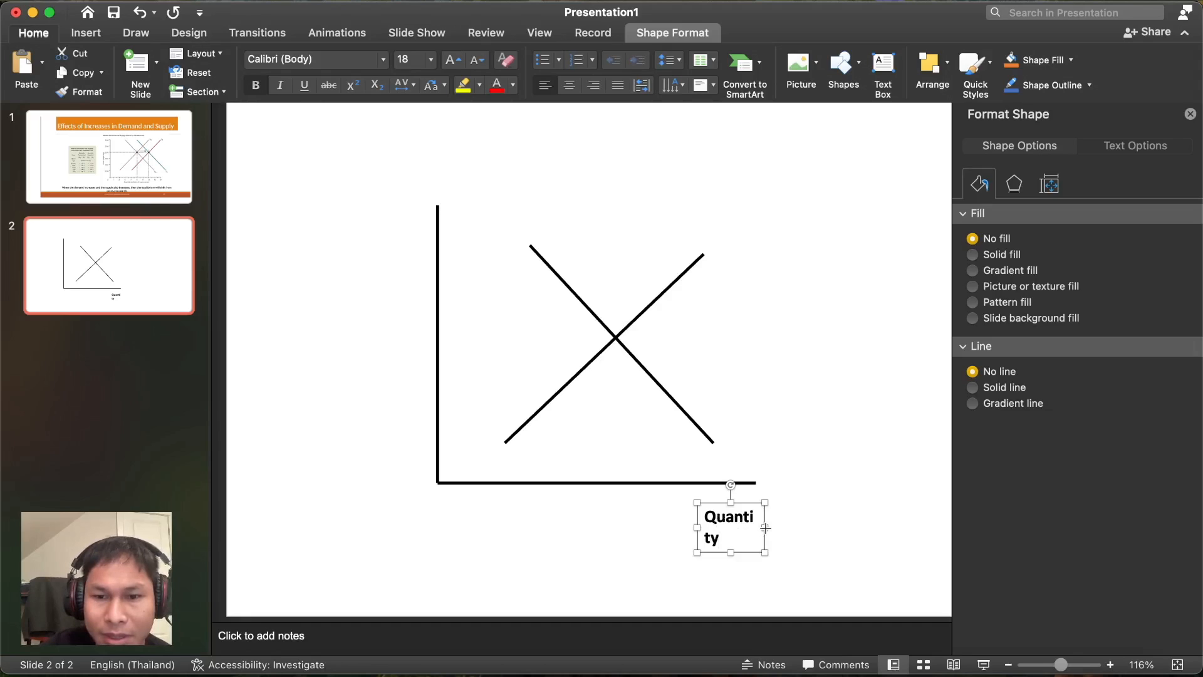
pyautogui.moveTo(764, 527)
pyautogui.mouseDown()
pyautogui.moveTo(818, 529)
pyautogui.moveTo(772, 518)
pyautogui.moveTo(770, 496)
pyautogui.moveTo(767, 507)
pyautogui.mouseUp()
# - Nudge the Quantity label into place below the axis and paste a duplicate of it
pyautogui.click(856, 516)
pyautogui.click(884, 539)
pyautogui.click(855, 542)
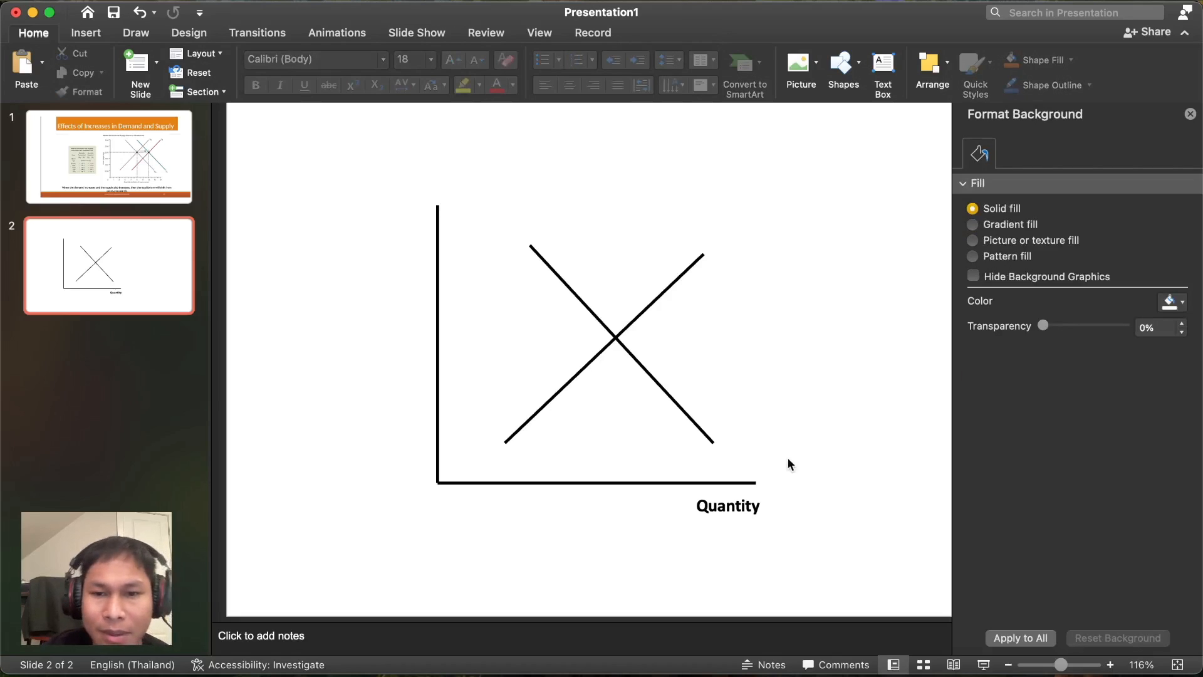
pyautogui.click(752, 505)
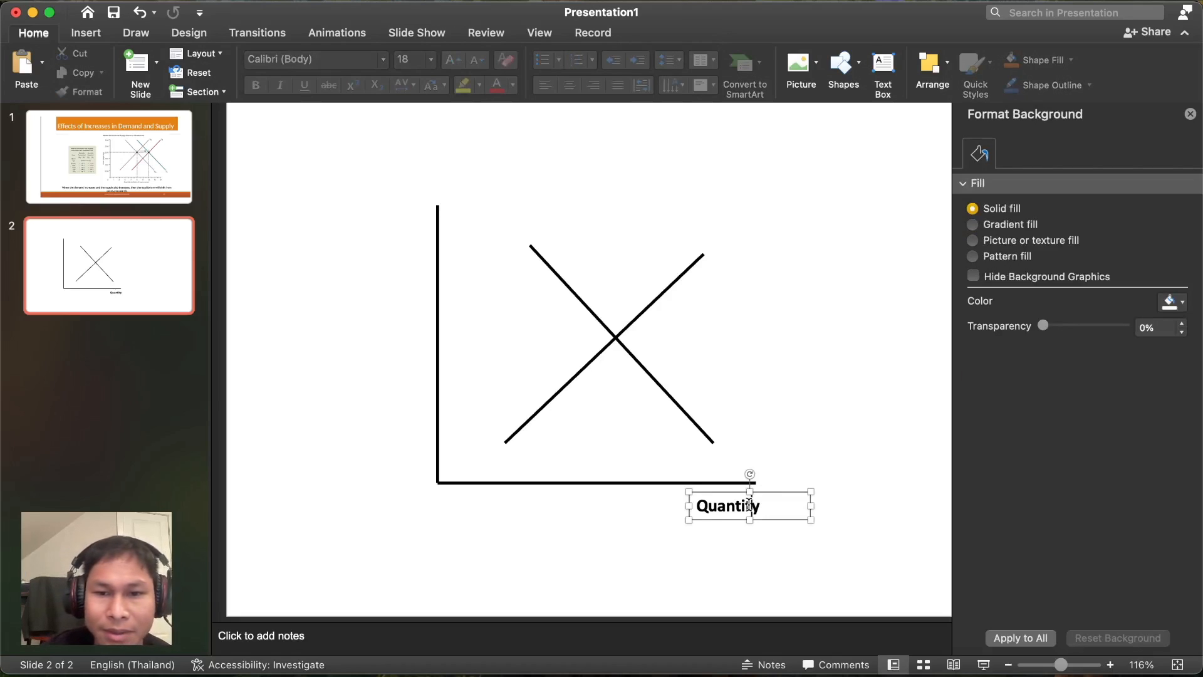
pyautogui.click(828, 500)
pyautogui.click(793, 499)
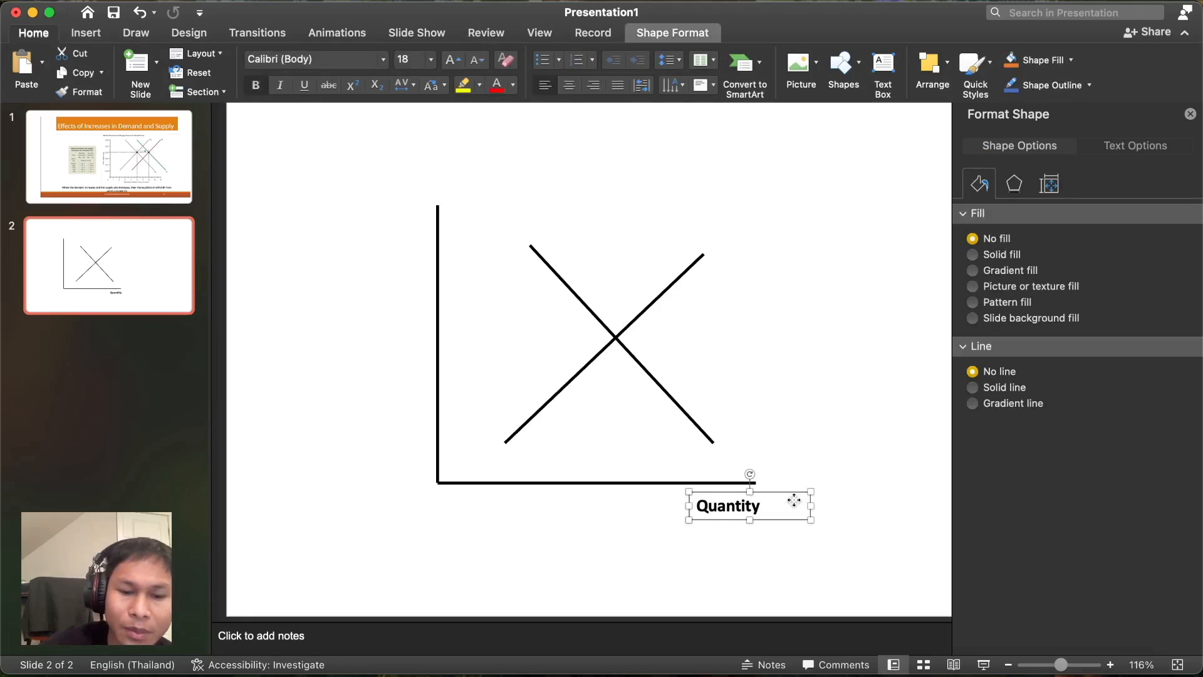
pyautogui.press('super+v')
# - Move the label copy left of the vertical axis and clear its Quantity text
pyautogui.moveTo(796, 519); pyautogui.dragTo(384, 254)
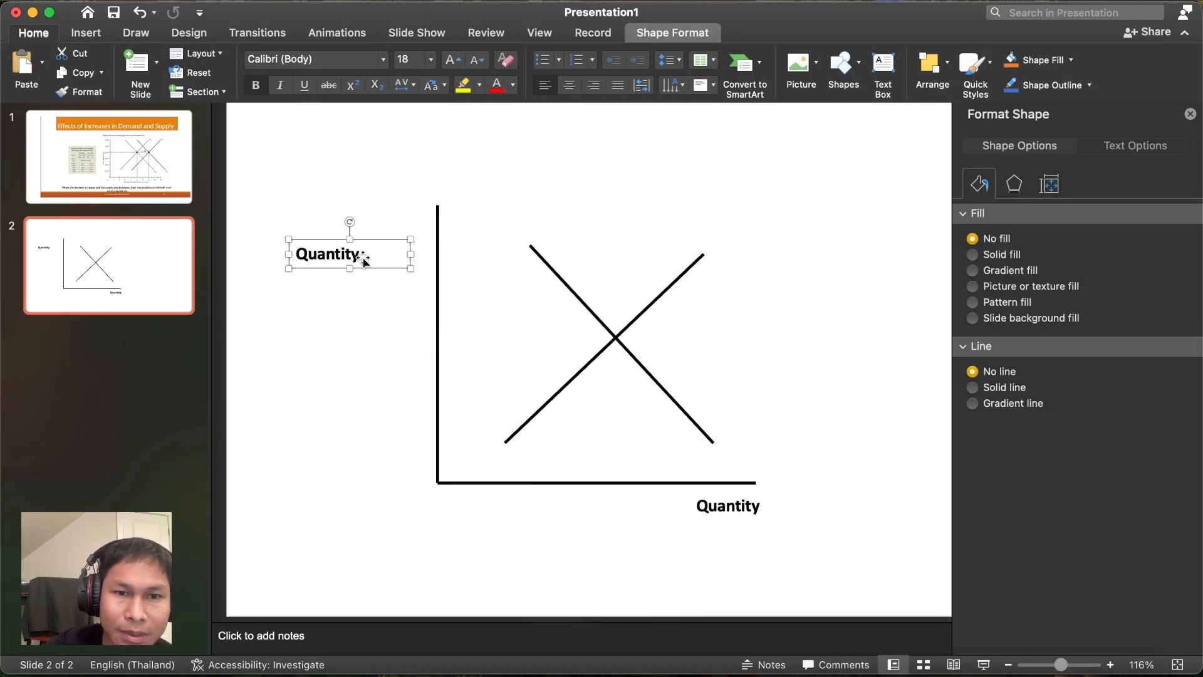
pyautogui.click(357, 256)
pyautogui.press('BackSpace')
pyautogui.press('BackSpace')
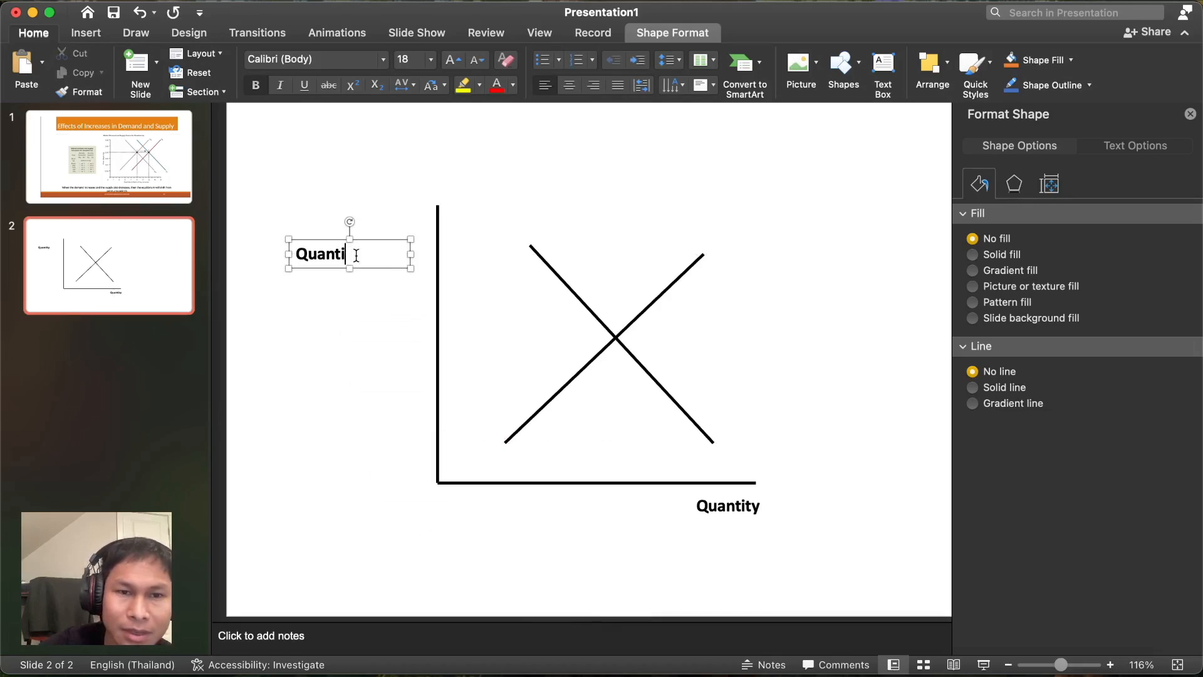
pyautogui.press('BackSpace')
pyautogui.press('BackSpace')
pyautogui.press('BackSpace')
pyautogui.press('BackSpace')
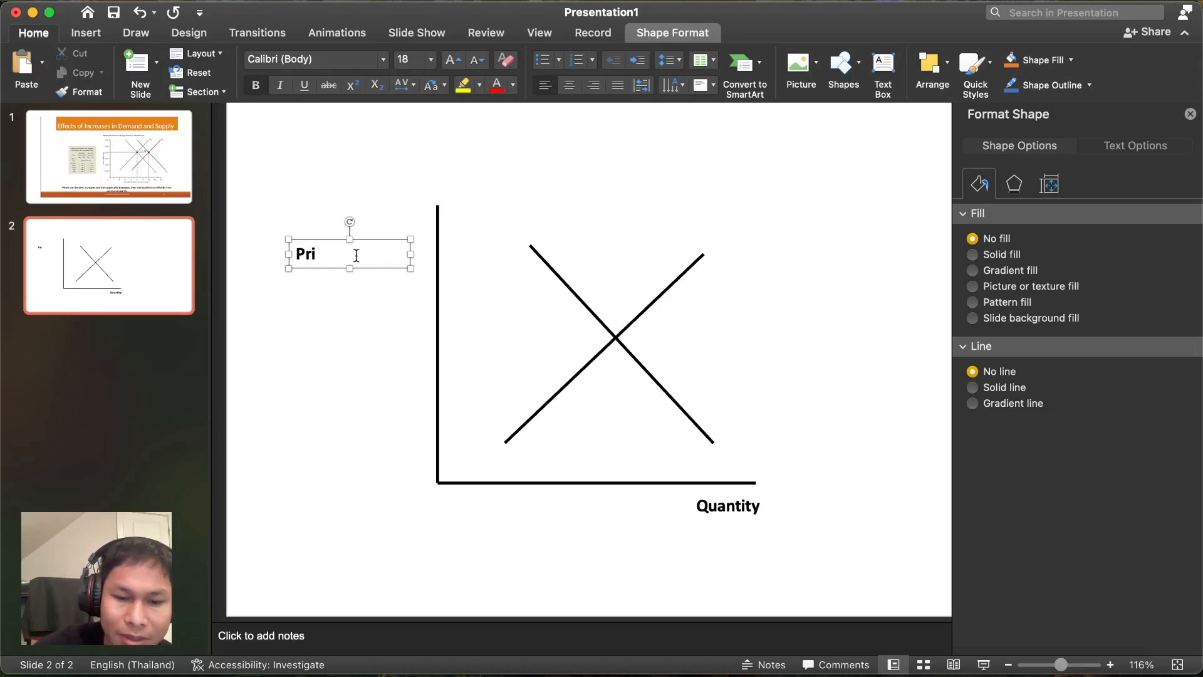
# - Make the new 'Price' label text bold to match Quantity
pyautogui.click(256, 90)
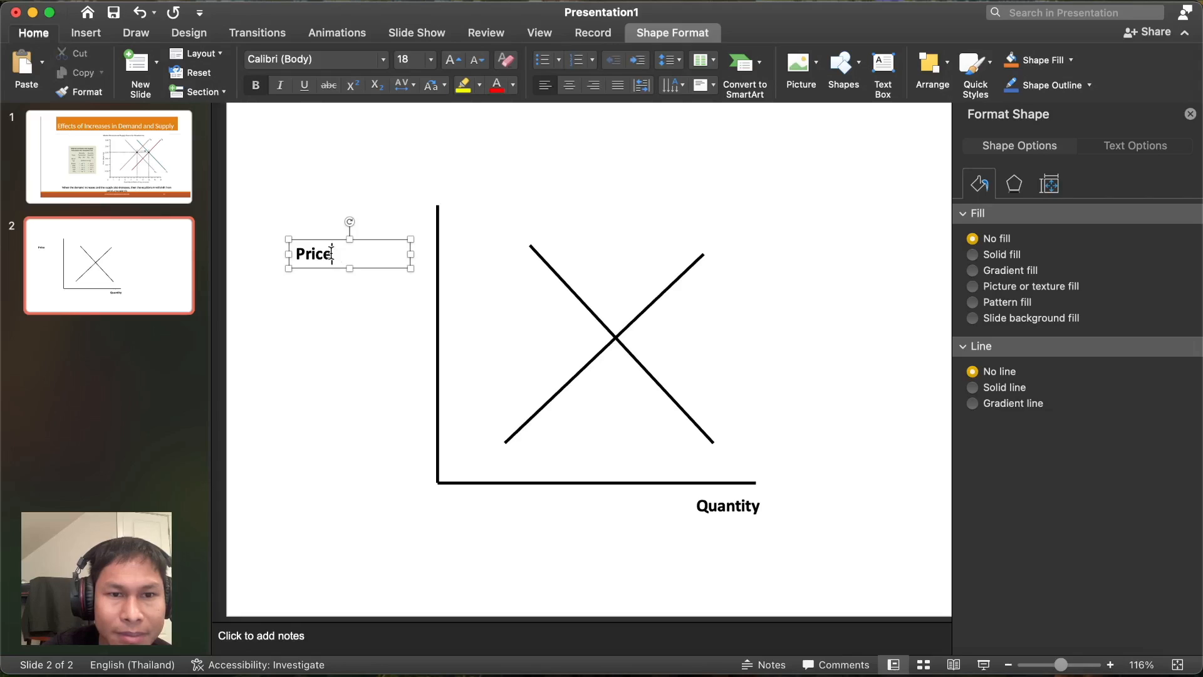
pyautogui.moveTo(332, 254); pyautogui.dragTo(299, 250)
pyautogui.click(256, 86)
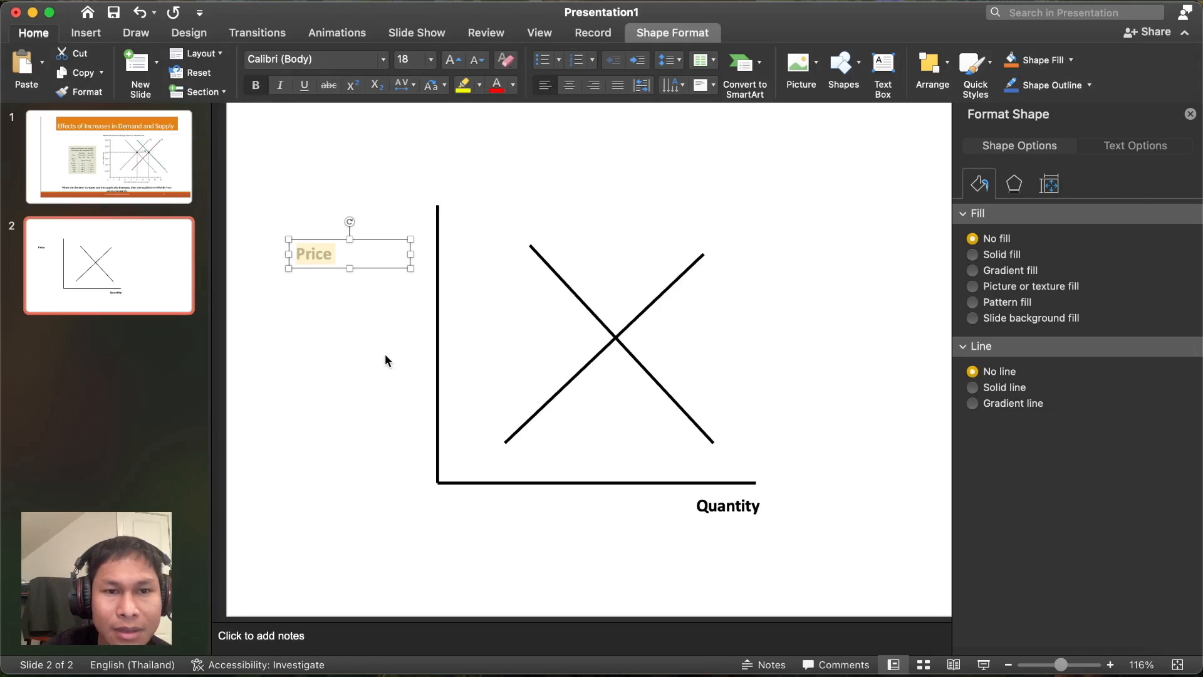
pyautogui.click(349, 303)
pyautogui.click(330, 263)
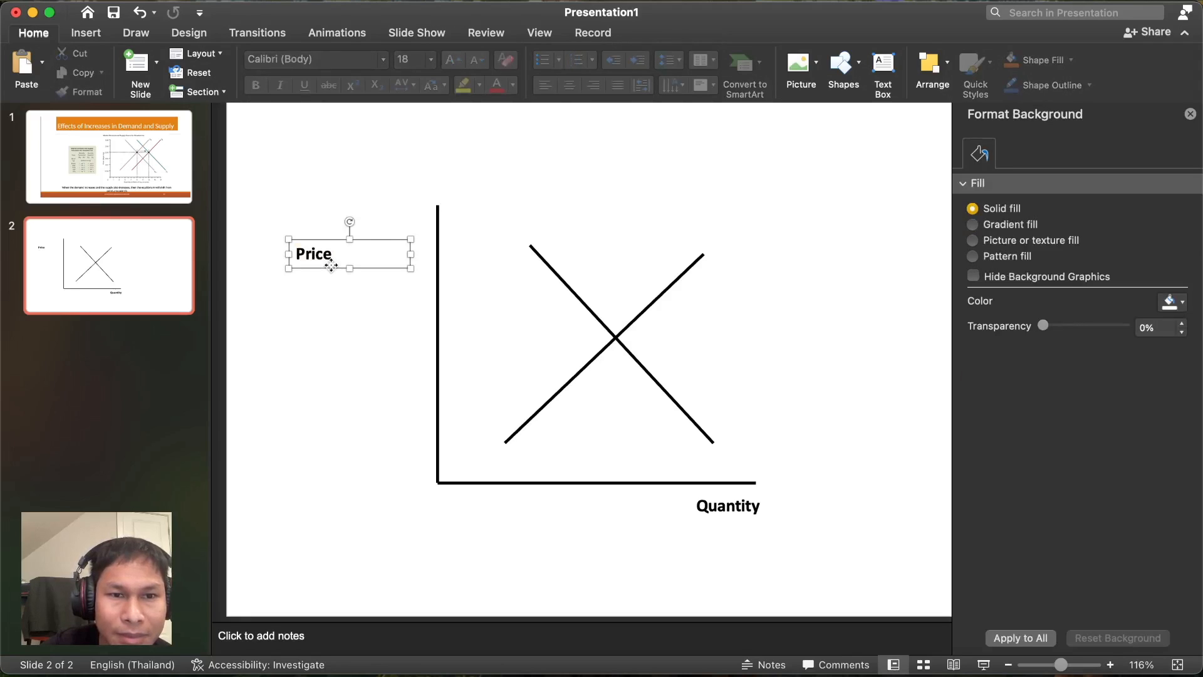
pyautogui.click(384, 219)
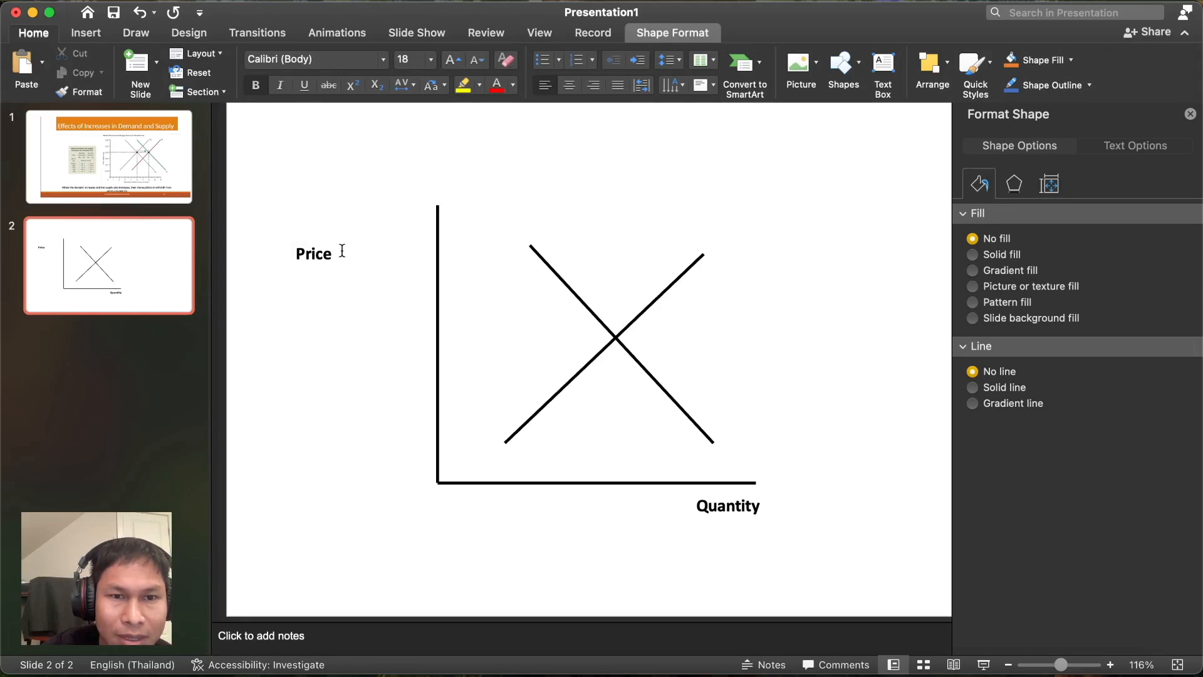
pyautogui.click(321, 244)
# - Place the Price label beside the top of the vertical axis and rotate it 90° upright
pyautogui.moveTo(349, 228); pyautogui.dragTo(414, 253)
pyautogui.click(392, 225)
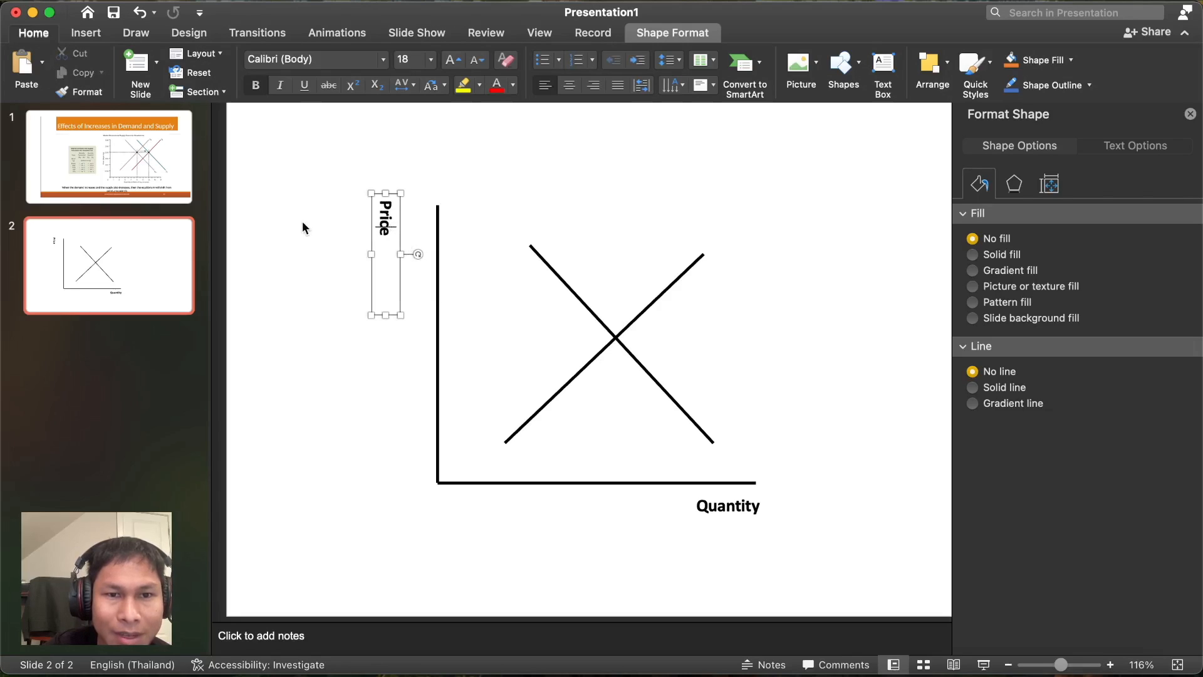
pyautogui.click(342, 223)
pyautogui.click(383, 220)
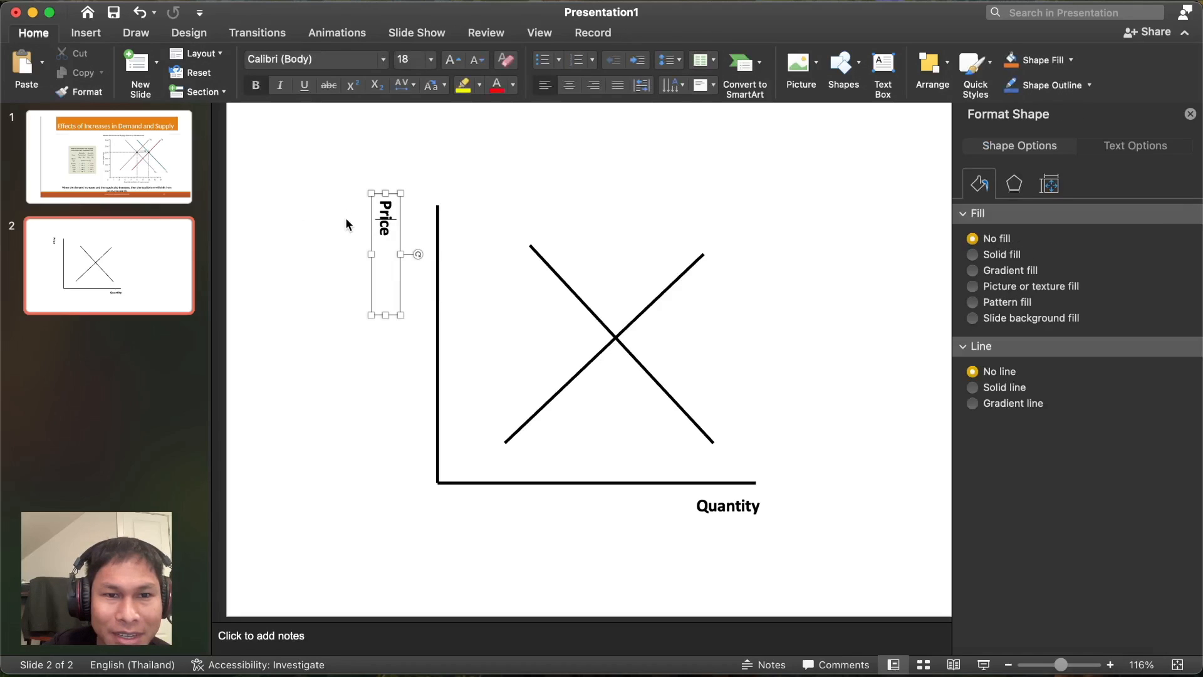
pyautogui.click(355, 217)
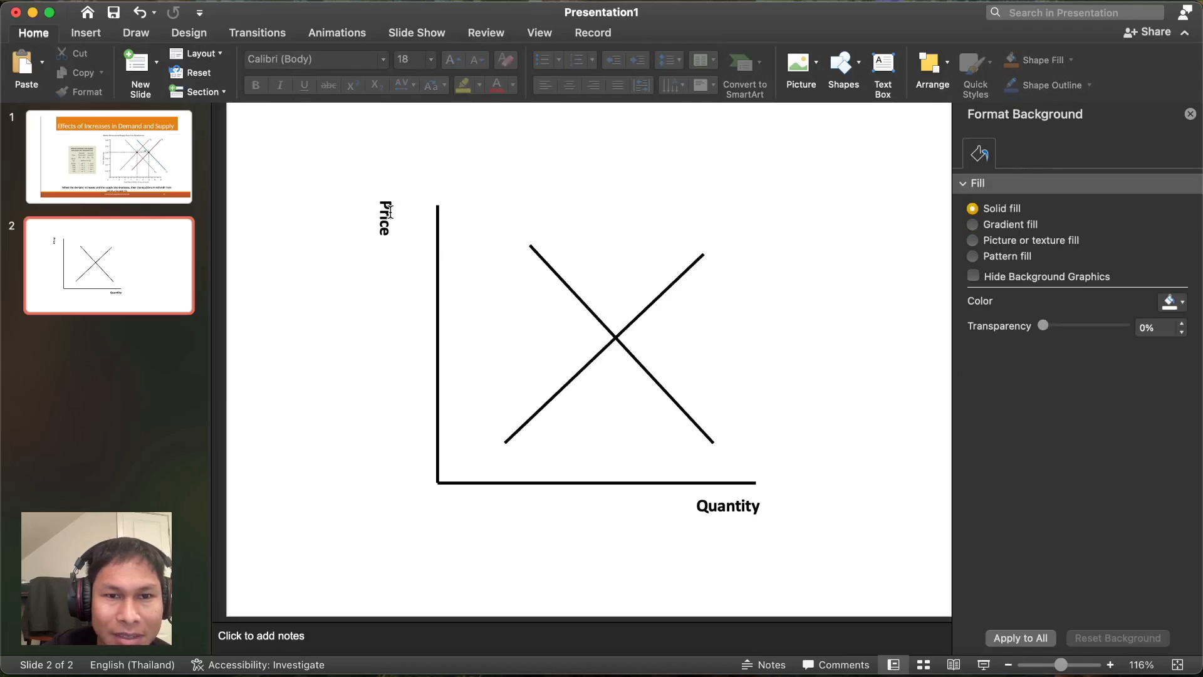
pyautogui.click(389, 210)
pyautogui.moveTo(389, 211); pyautogui.dragTo(401, 216)
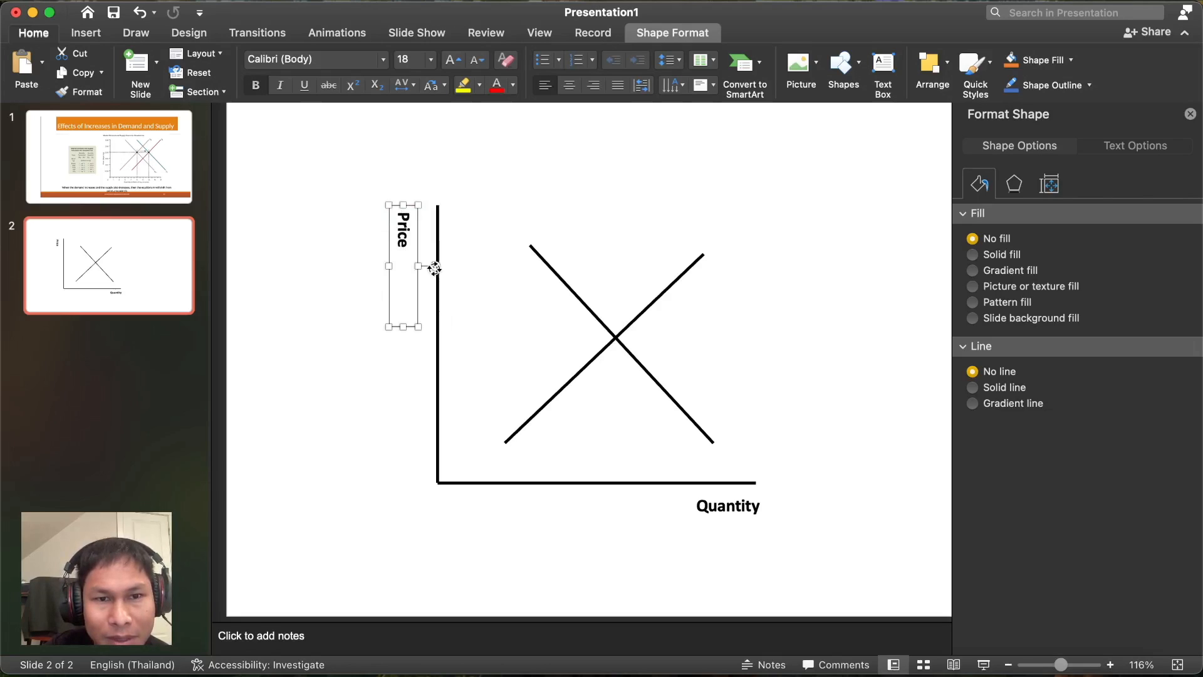
pyautogui.moveTo(435, 266); pyautogui.dragTo(435, 267)
pyautogui.click(322, 326)
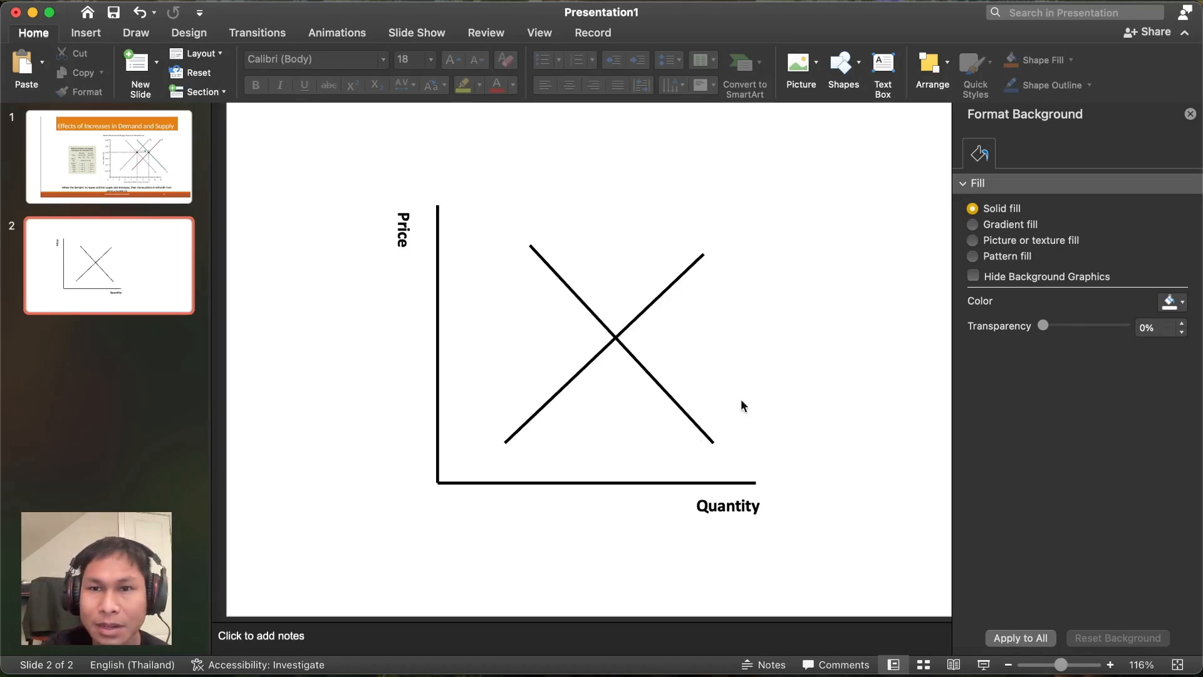
# - Add a bold 'S₀' label with subscript 0 at the rising supply line's top end
pyautogui.click(882, 69)
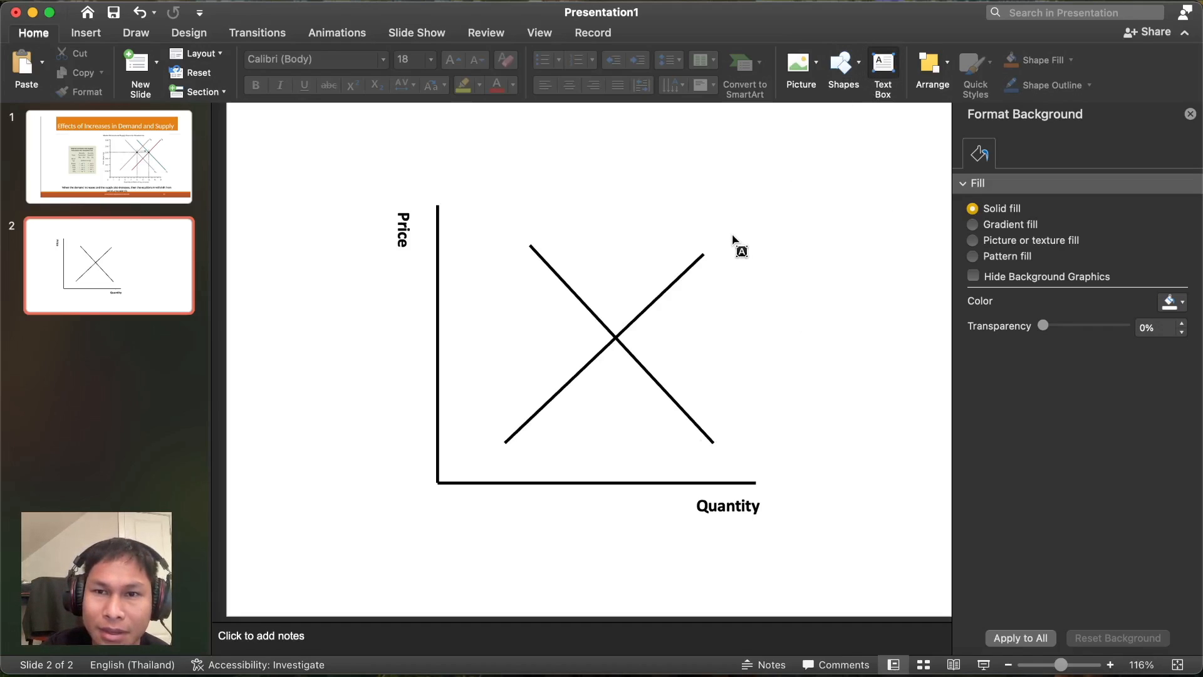
pyautogui.moveTo(702, 226); pyautogui.dragTo(752, 254)
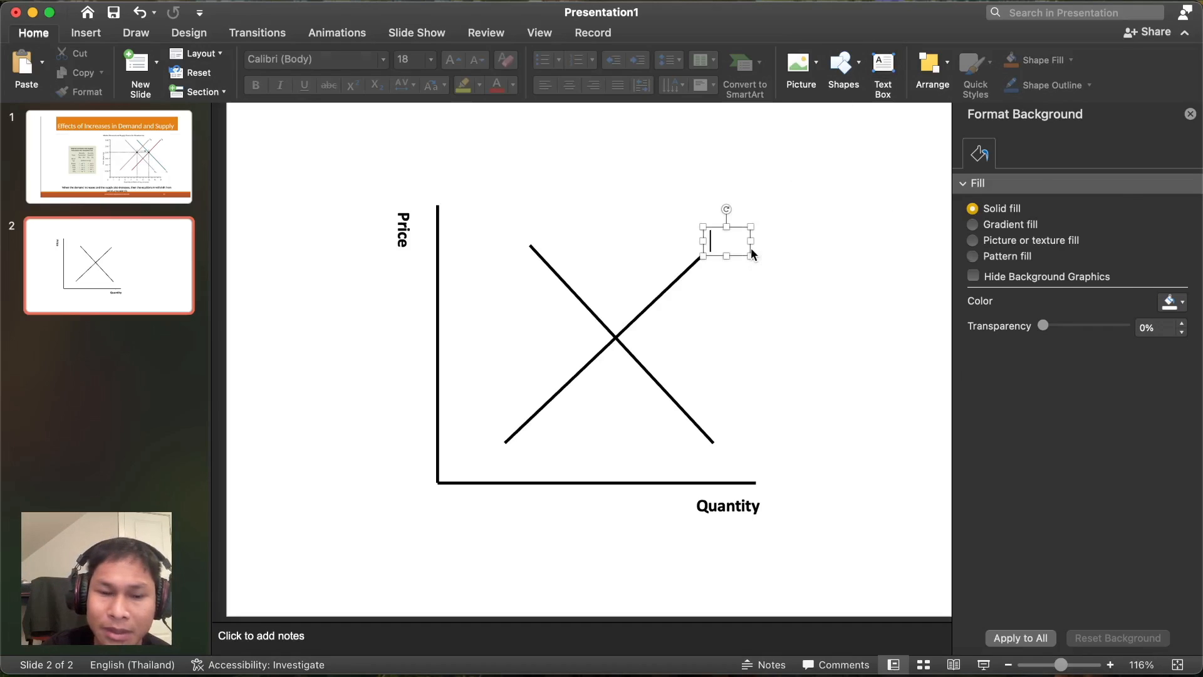
pyautogui.write('S')
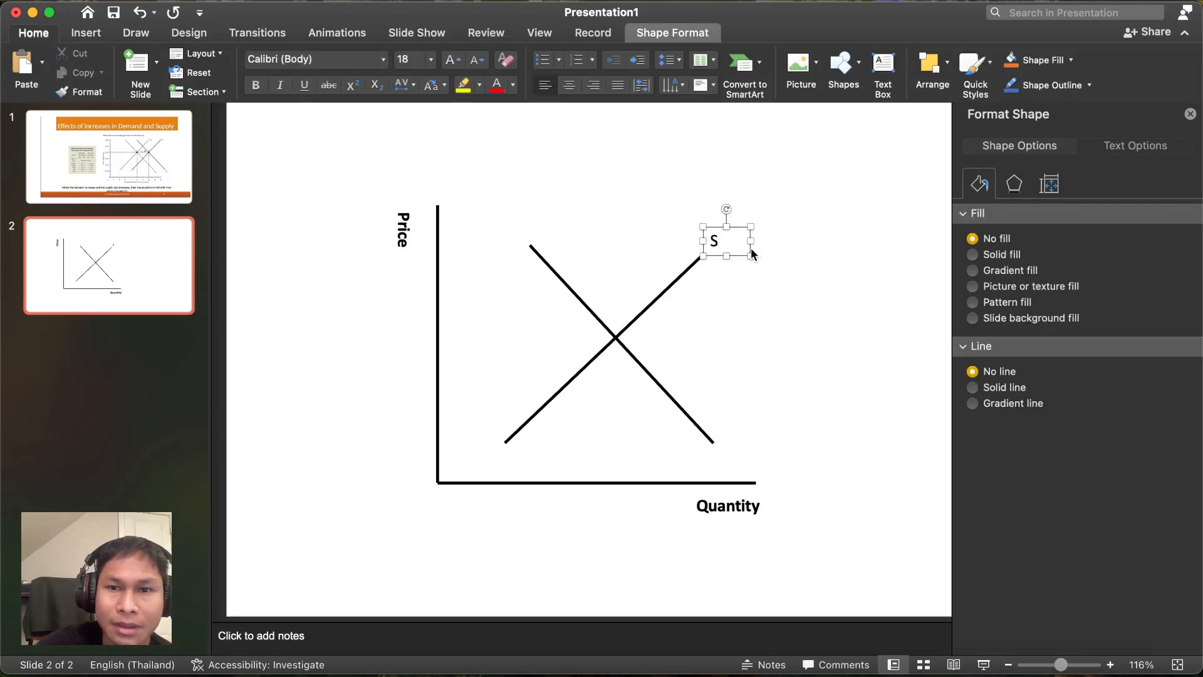
pyautogui.press('BackSpace')
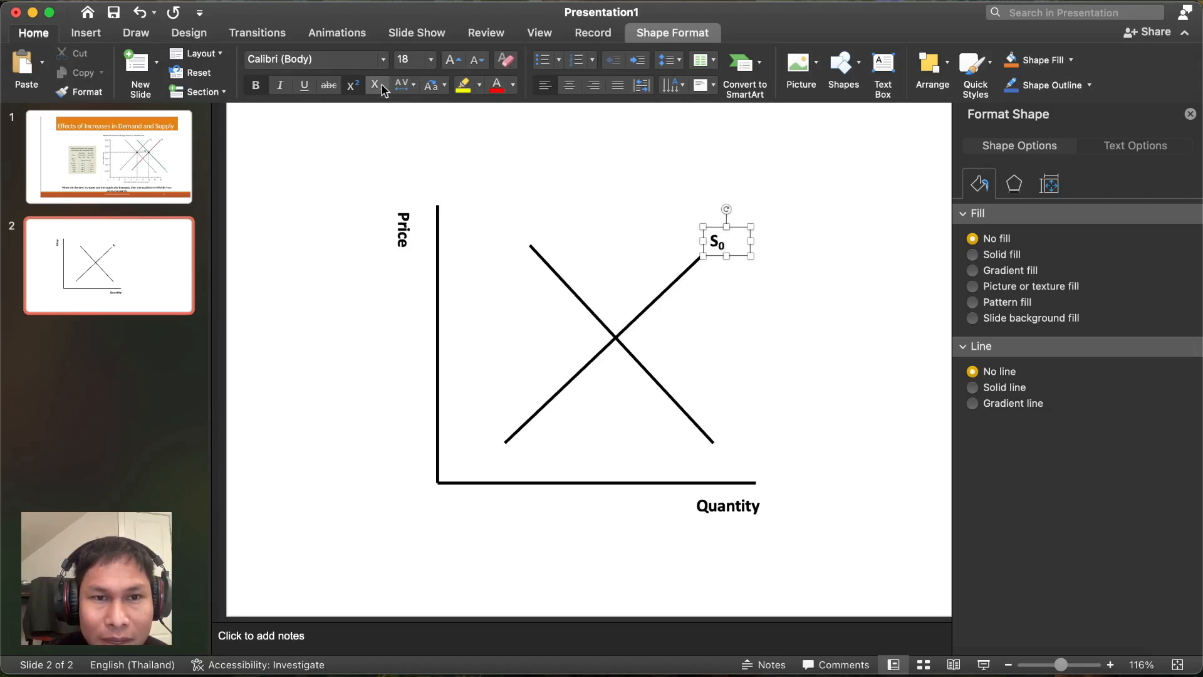
pyautogui.click(783, 306)
# - Duplicate the S₀ label to the demand line's lower end and change the S to D
pyautogui.click(740, 244)
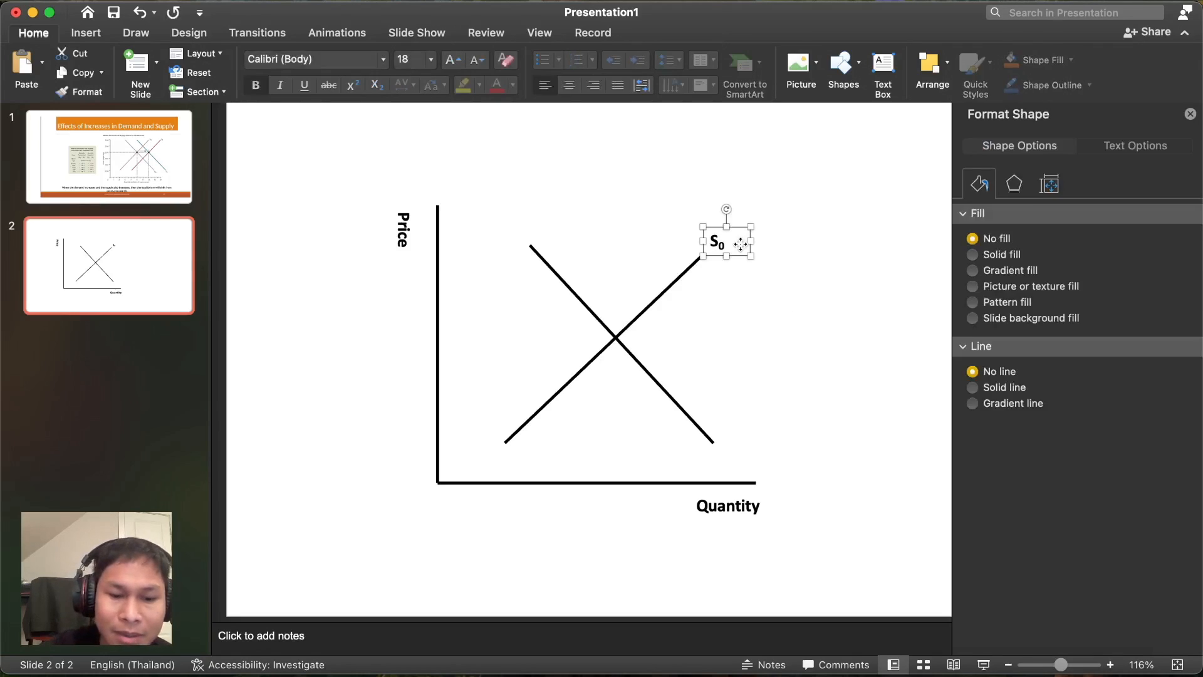
pyautogui.press('super+c')
pyautogui.press('super+v')
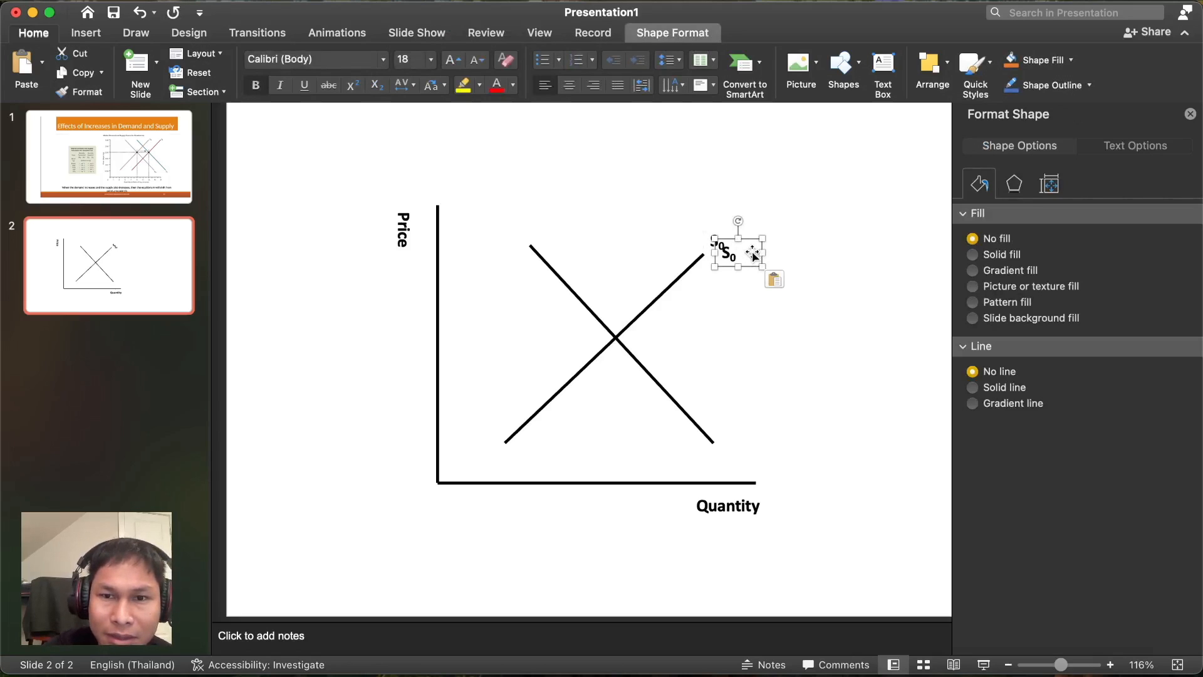
pyautogui.moveTo(744, 257); pyautogui.dragTo(749, 444)
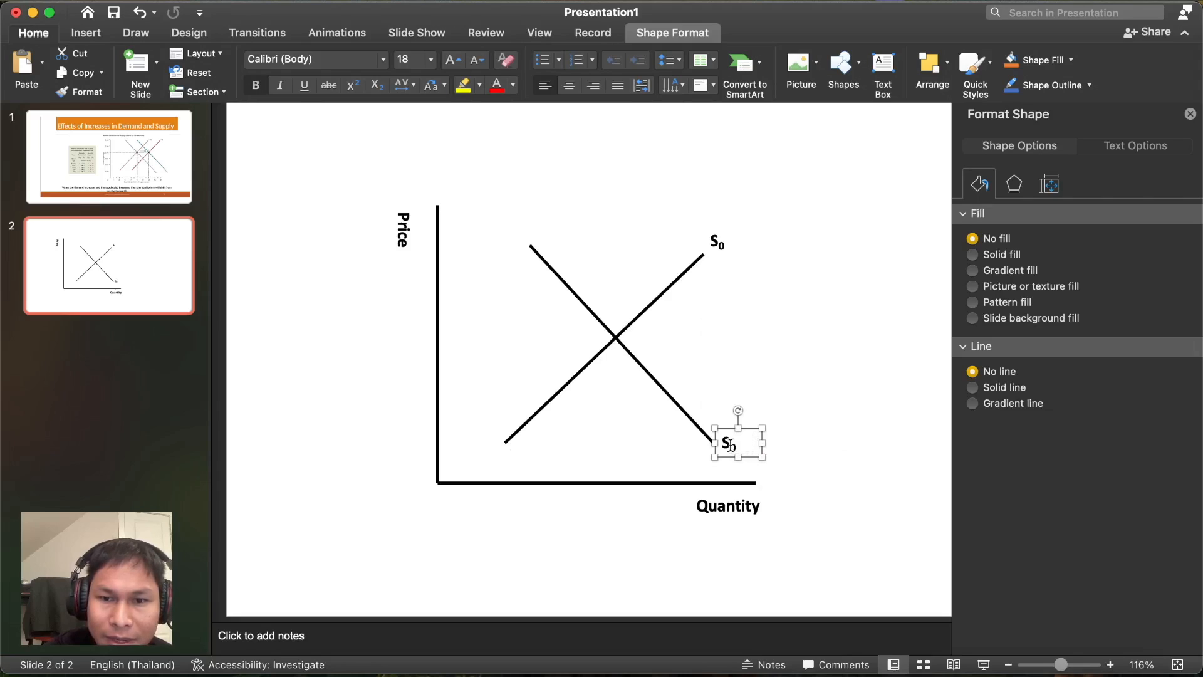
pyautogui.click(731, 444)
pyautogui.press('BackSpace')
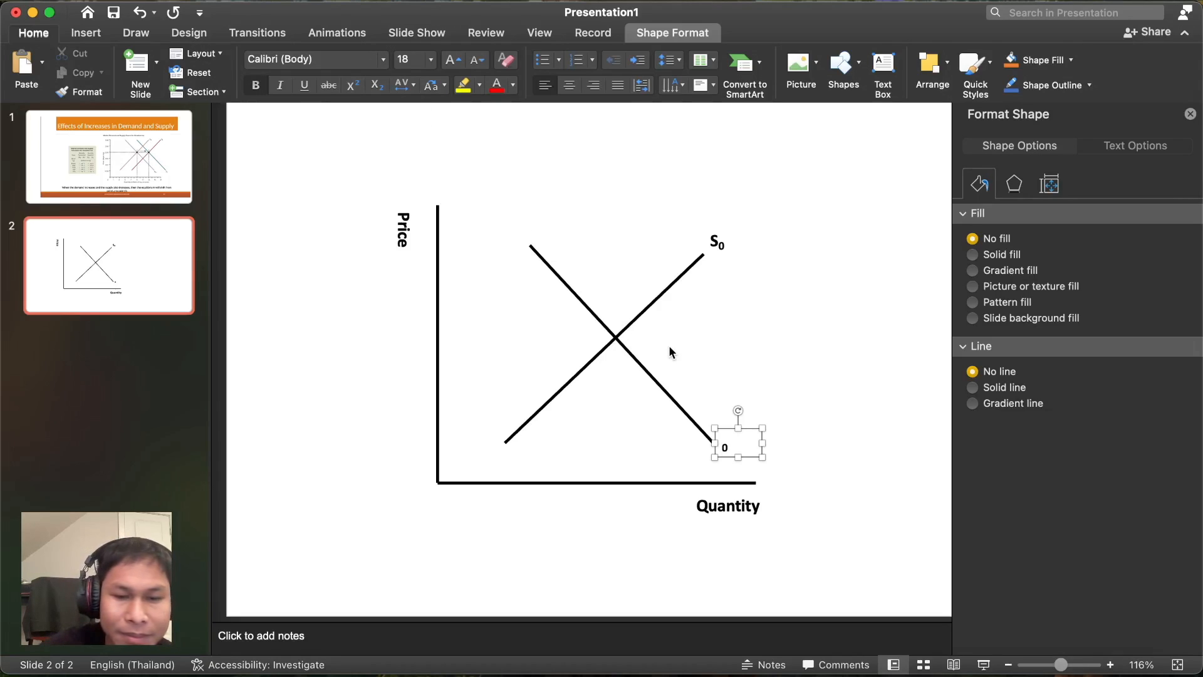
pyautogui.write('D')
pyautogui.click(871, 425)
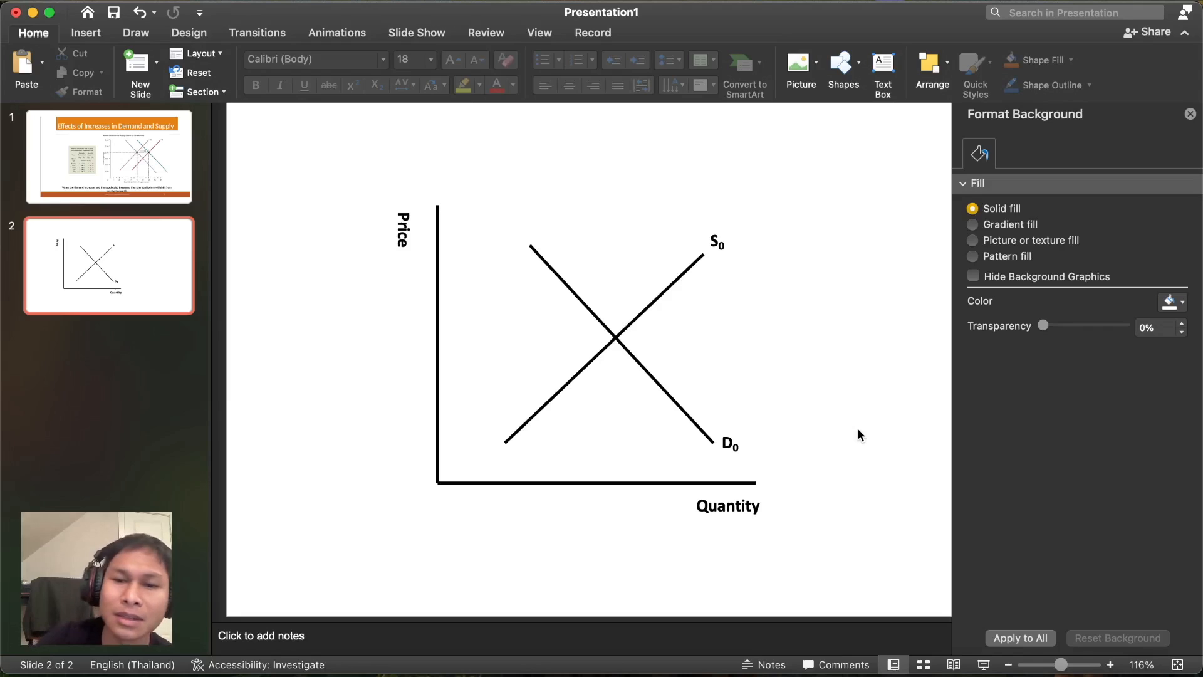
pyautogui.click(682, 410)
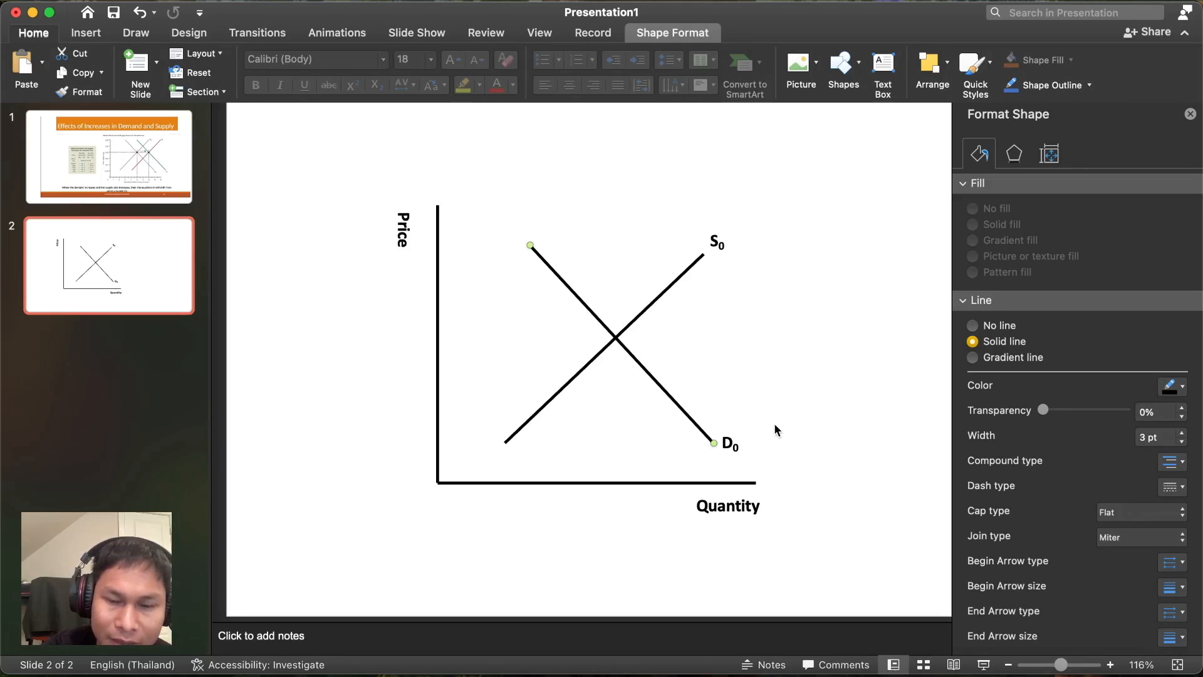
pyautogui.press('super+v')
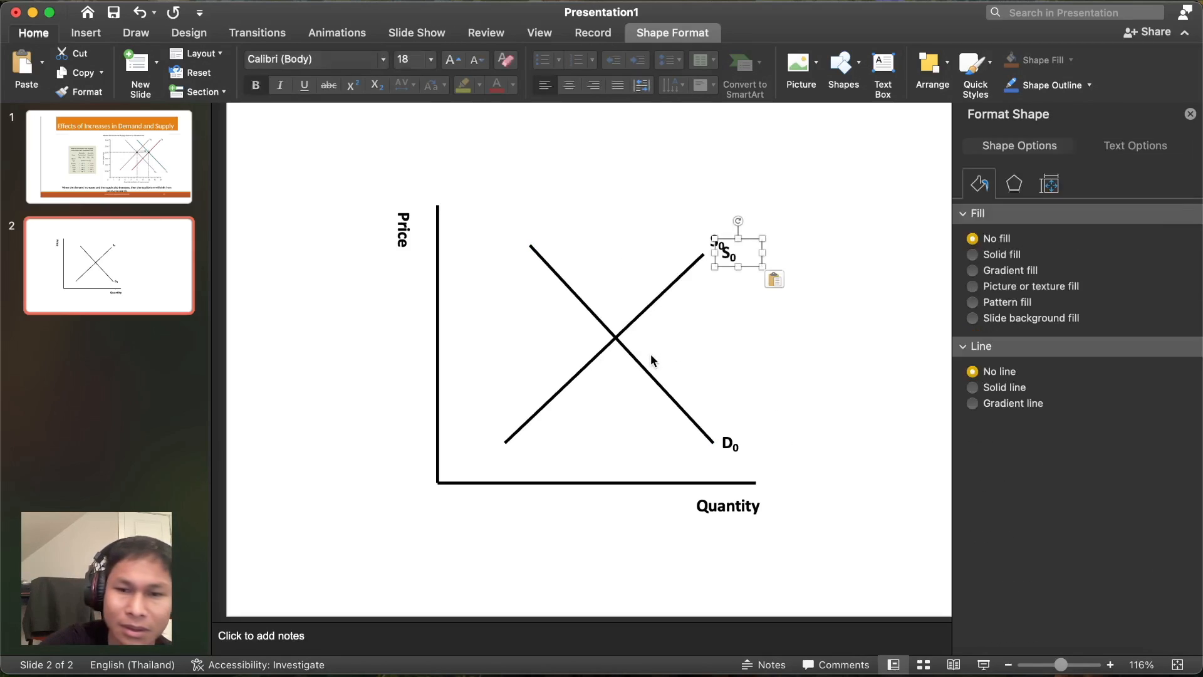
pyautogui.press('super+z')
pyautogui.click(643, 365)
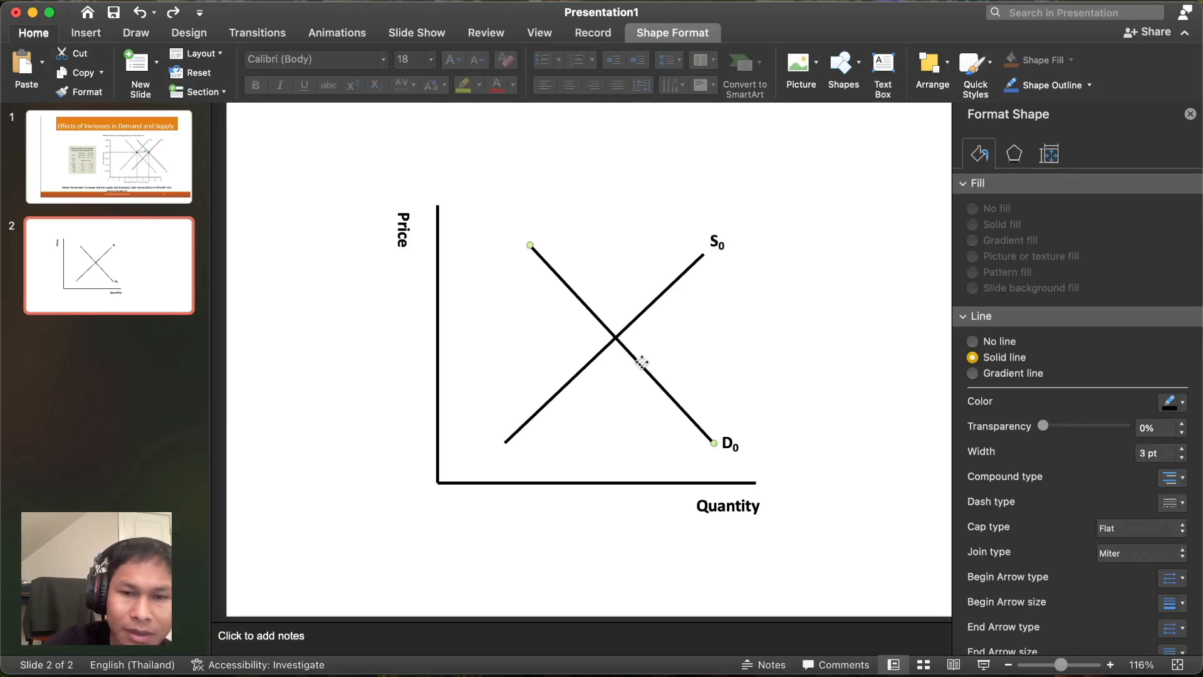
pyautogui.press('super+c')
pyautogui.press('super+v')
pyautogui.moveTo(641, 362); pyautogui.dragTo(678, 345)
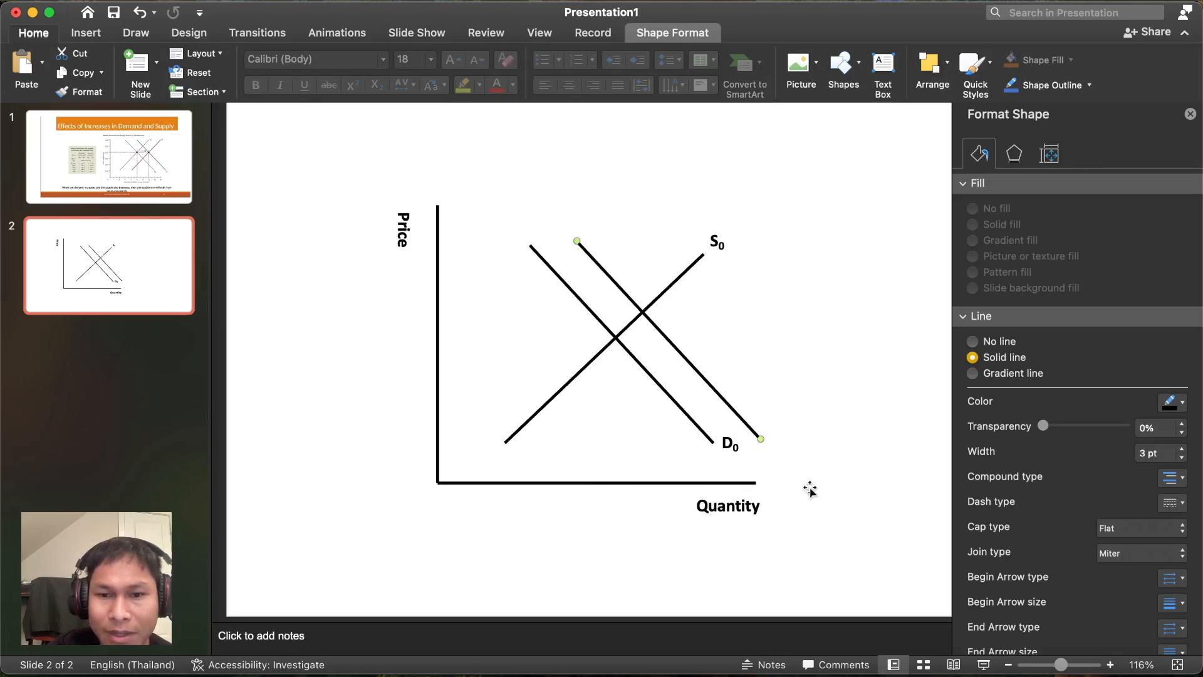
pyautogui.moveTo(717, 392); pyautogui.dragTo(744, 376)
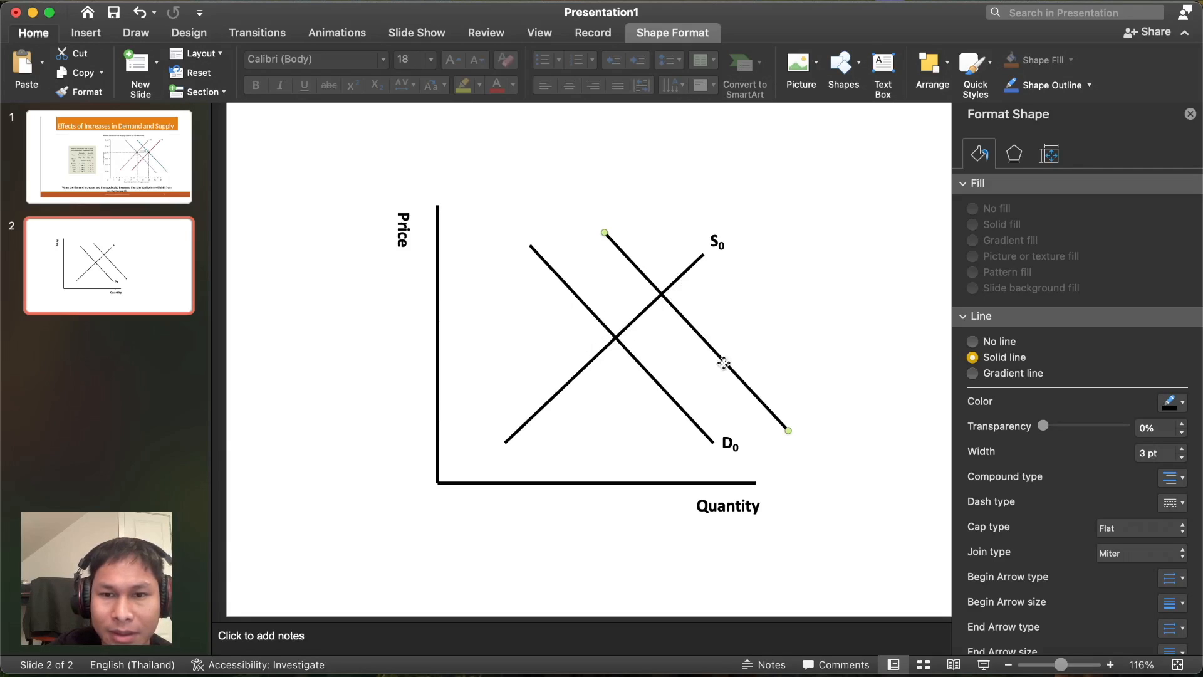
pyautogui.moveTo(719, 356); pyautogui.dragTo(723, 352)
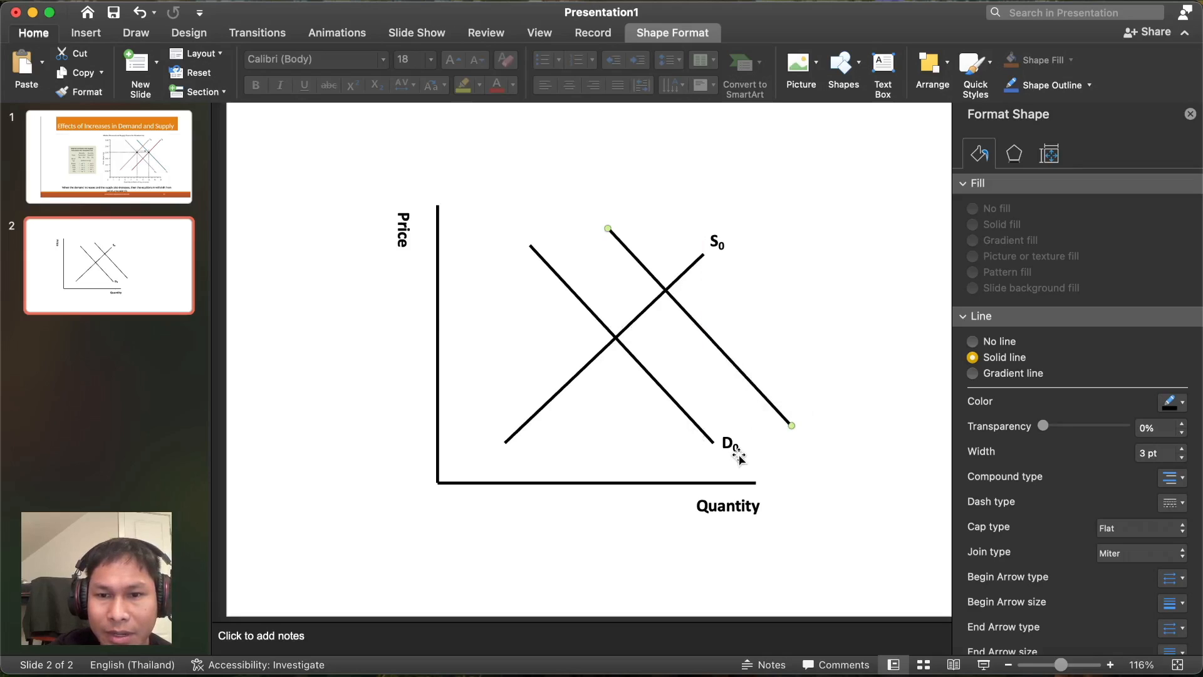
pyautogui.click(731, 444)
pyautogui.click(790, 426)
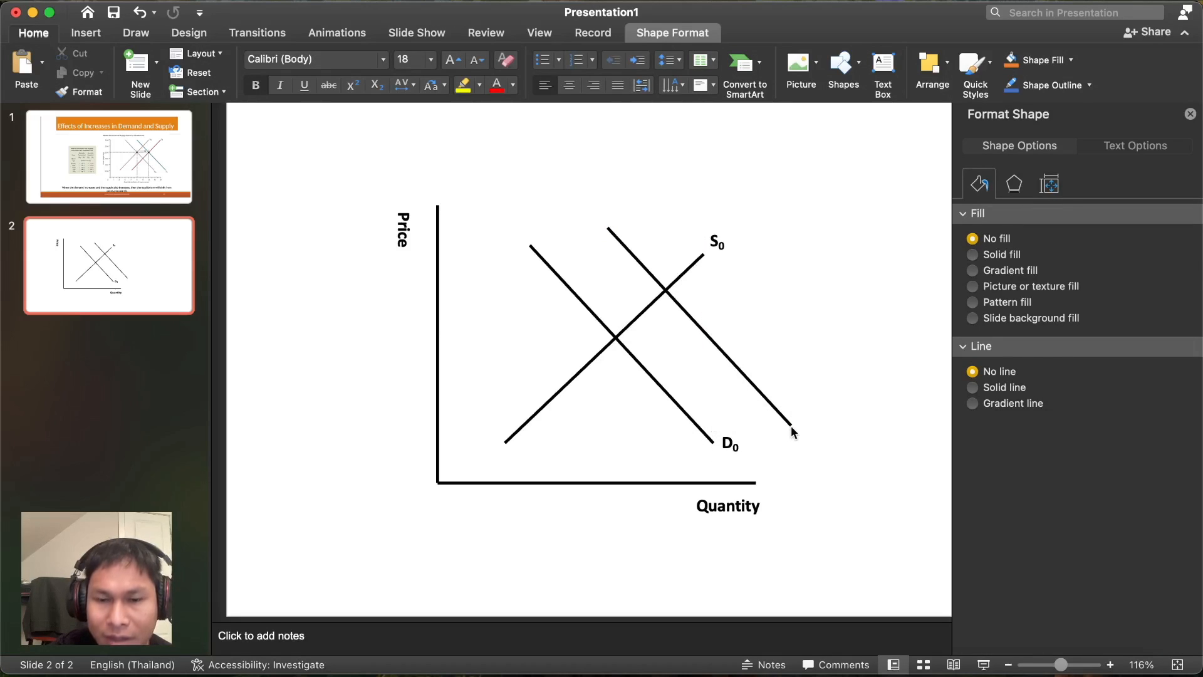
pyautogui.click(779, 413)
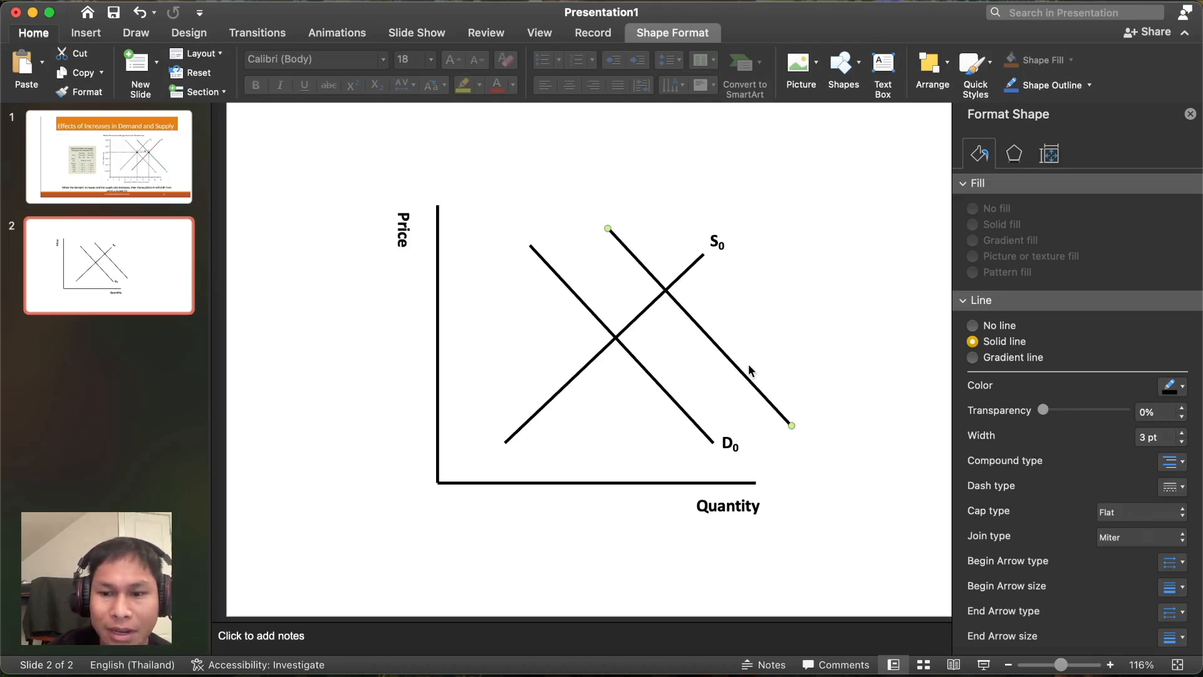
pyautogui.press('BackSpace')
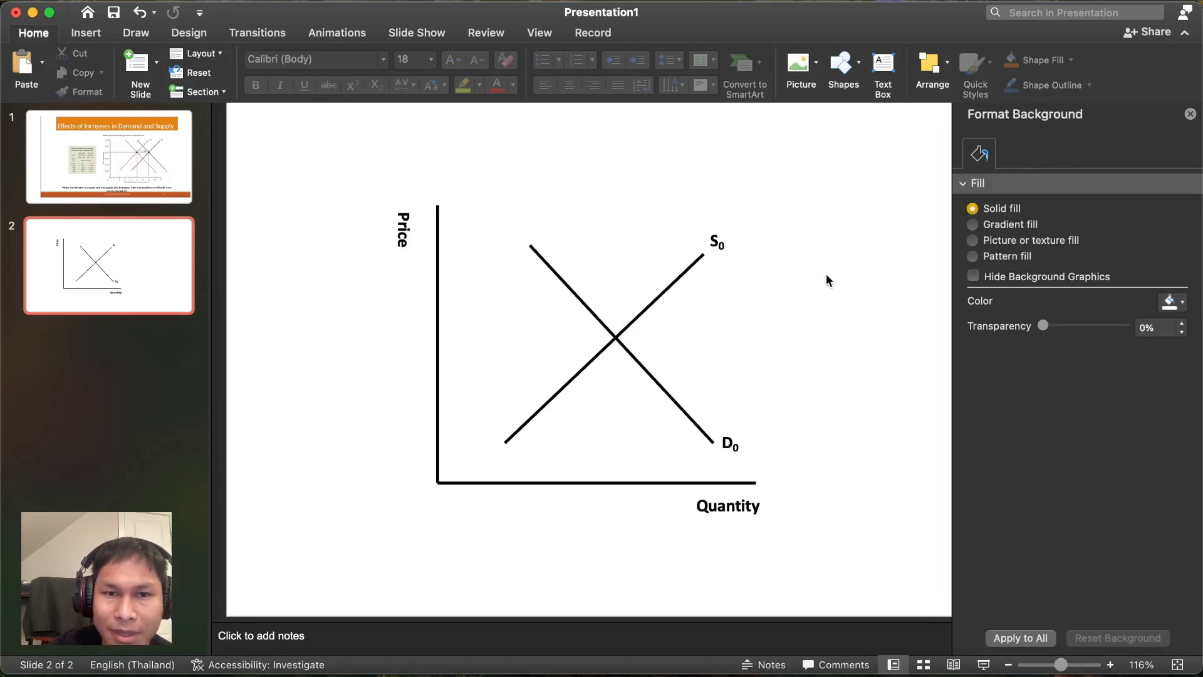
pyautogui.scroll(2, 825, 279)
# - Draw a wide text box above the graph and type the title 'Demand'
pyautogui.click(883, 72)
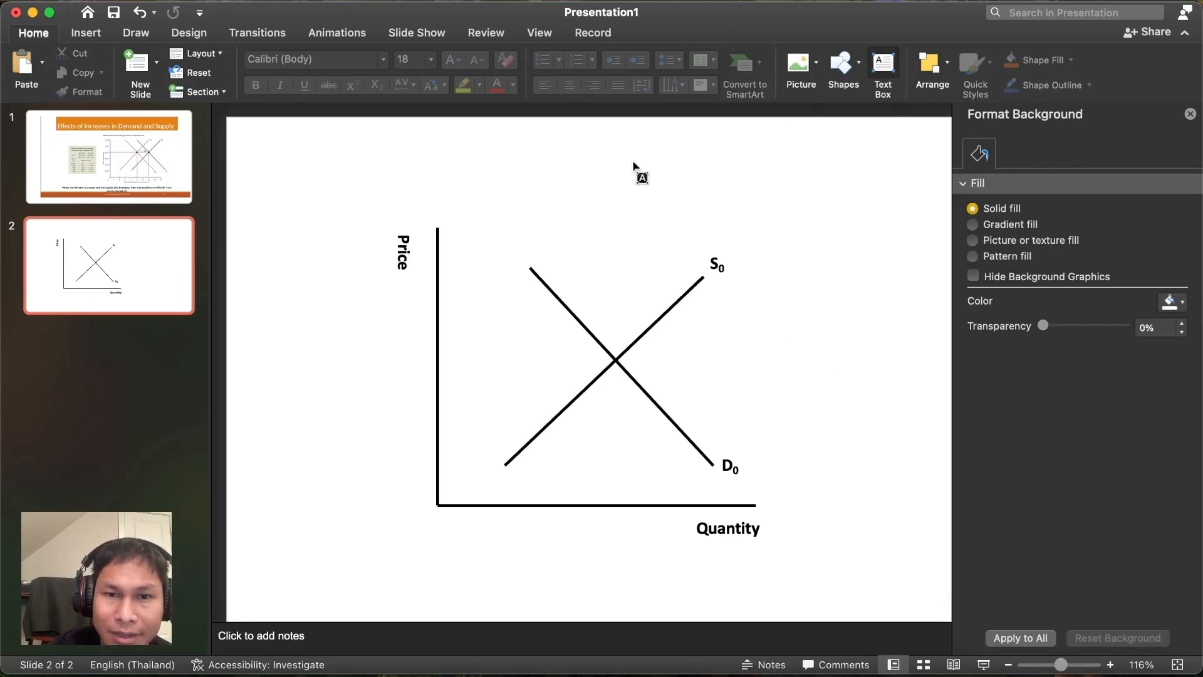
pyautogui.moveTo(518, 206); pyautogui.dragTo(791, 250)
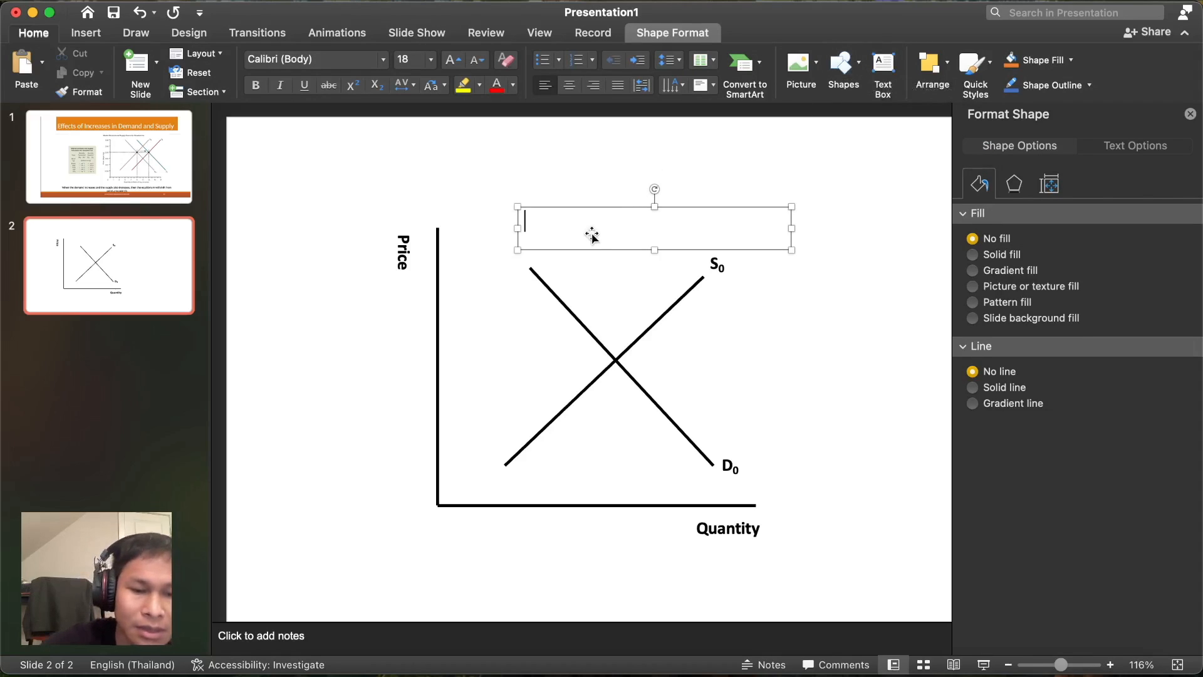
pyautogui.write('Dw')
pyautogui.press('BackSpace')
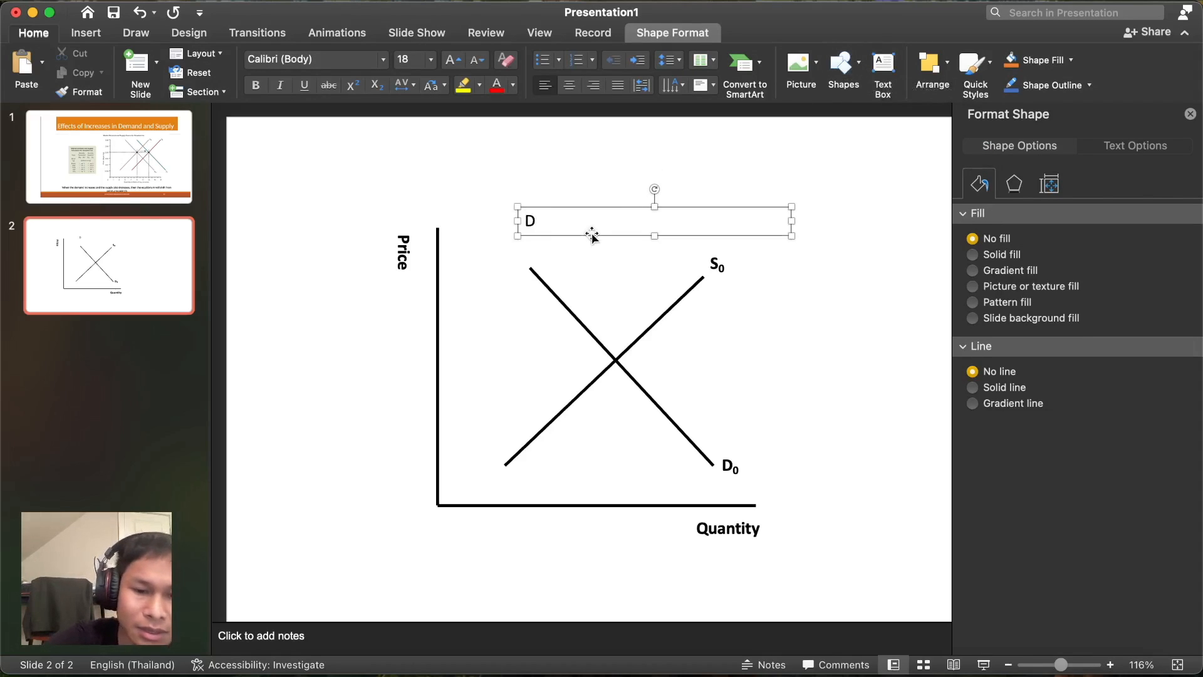
pyautogui.write('ema')
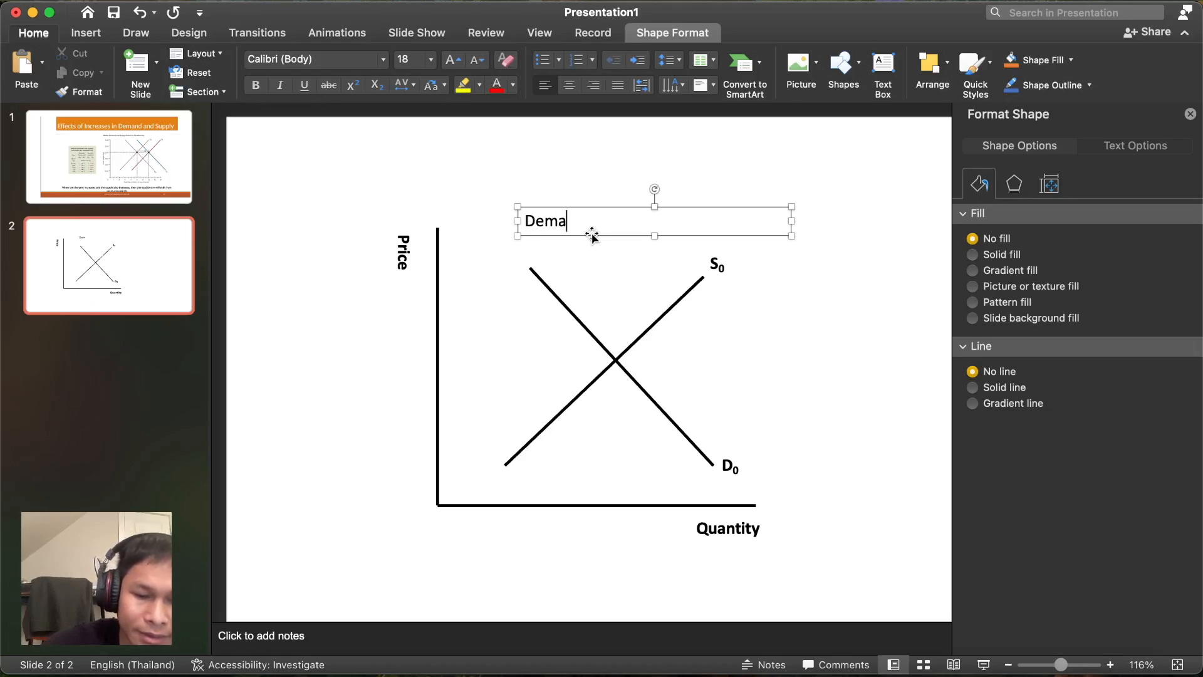
pyautogui.write('nd')
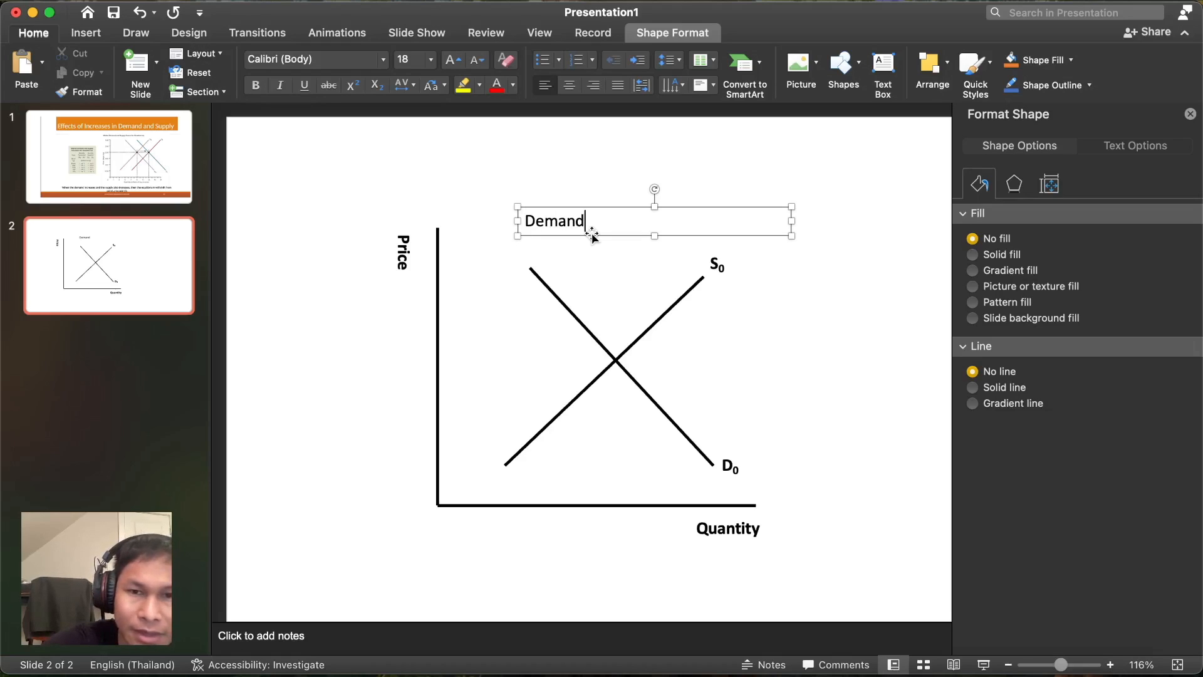